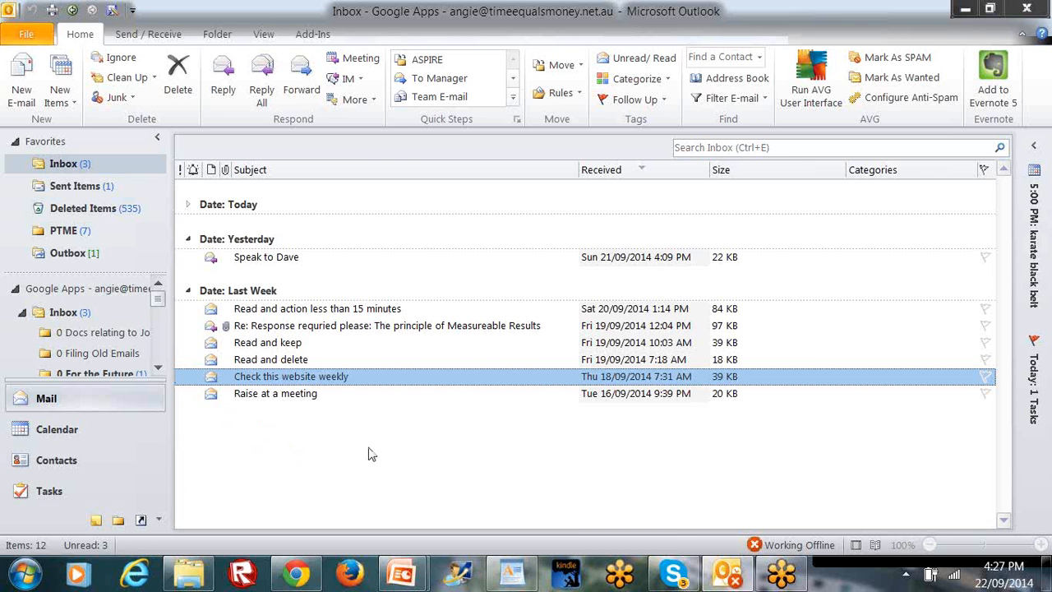
- View the contents of the 0 Filing Old Emails folder and return to the Inbox
click(82, 359)
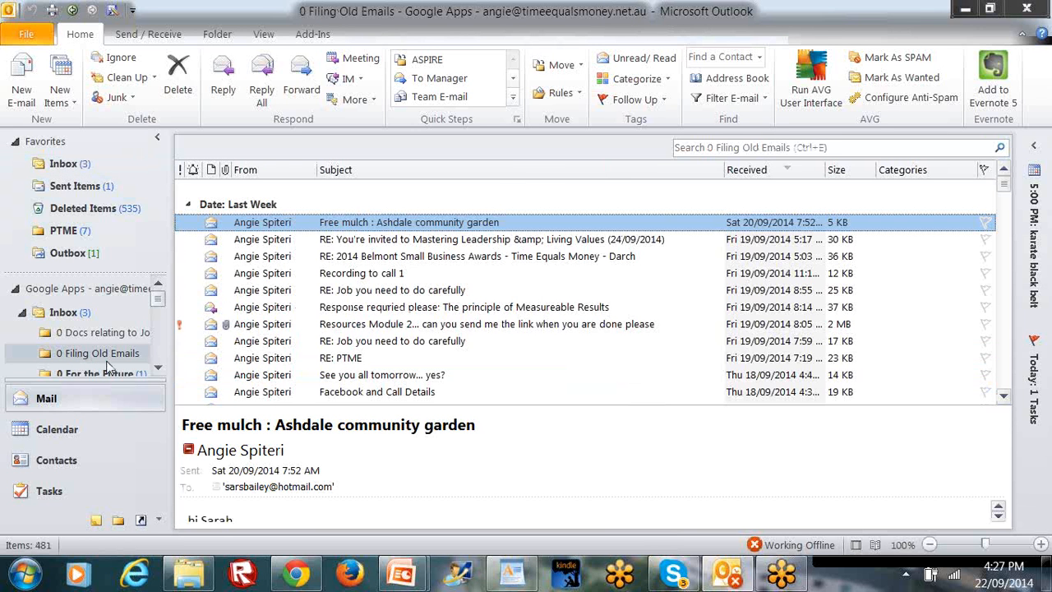
click(63, 163)
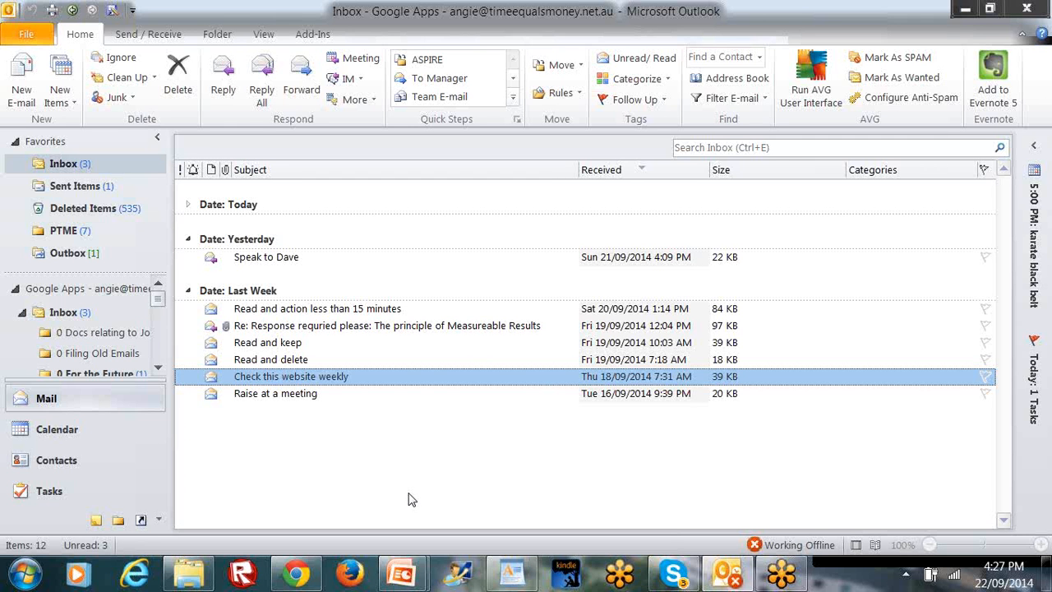
- Delete the email "Read and delete" from the Inbox
click(277, 344)
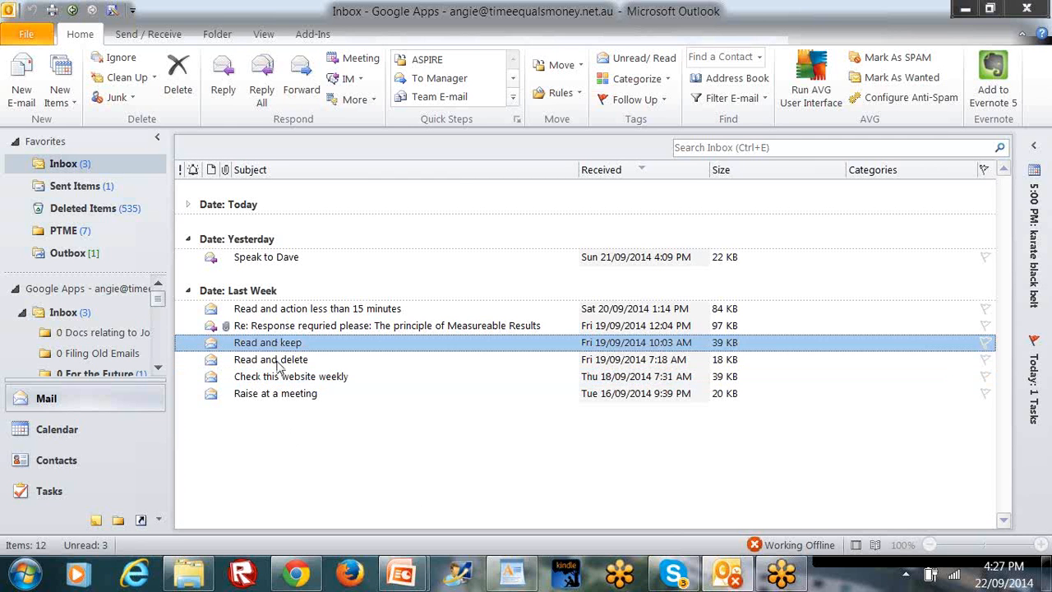
click(280, 361)
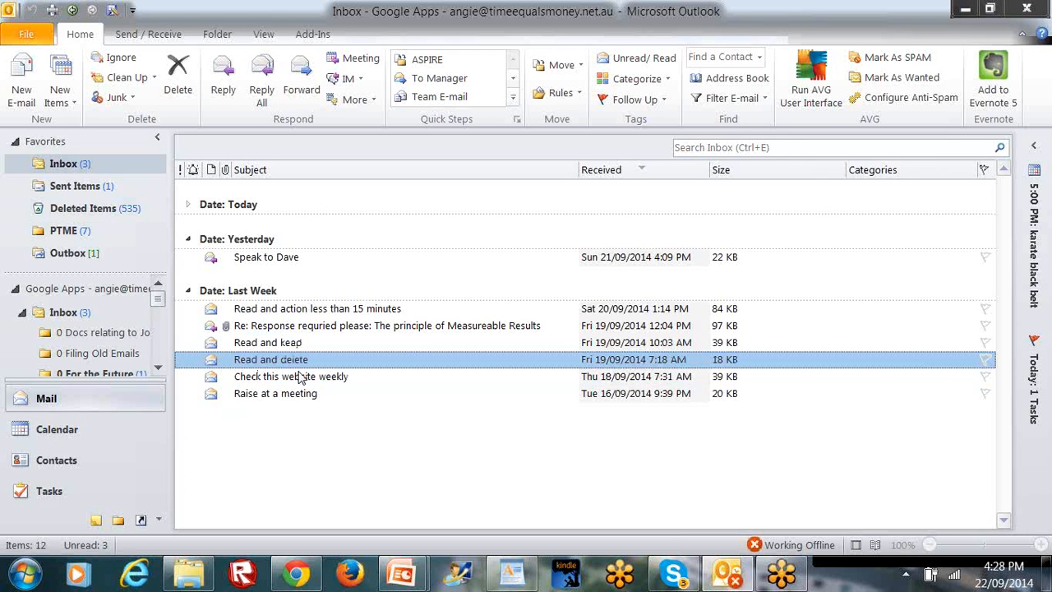
click(176, 83)
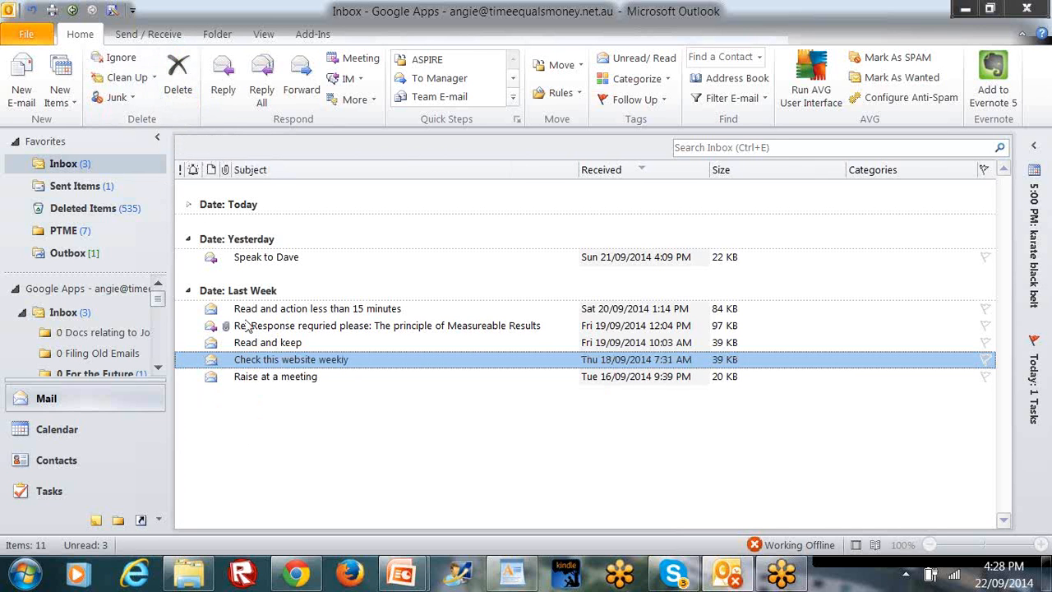
- Move the email "Read and keep" to the 0 Filing Old Emails folder
click(246, 342)
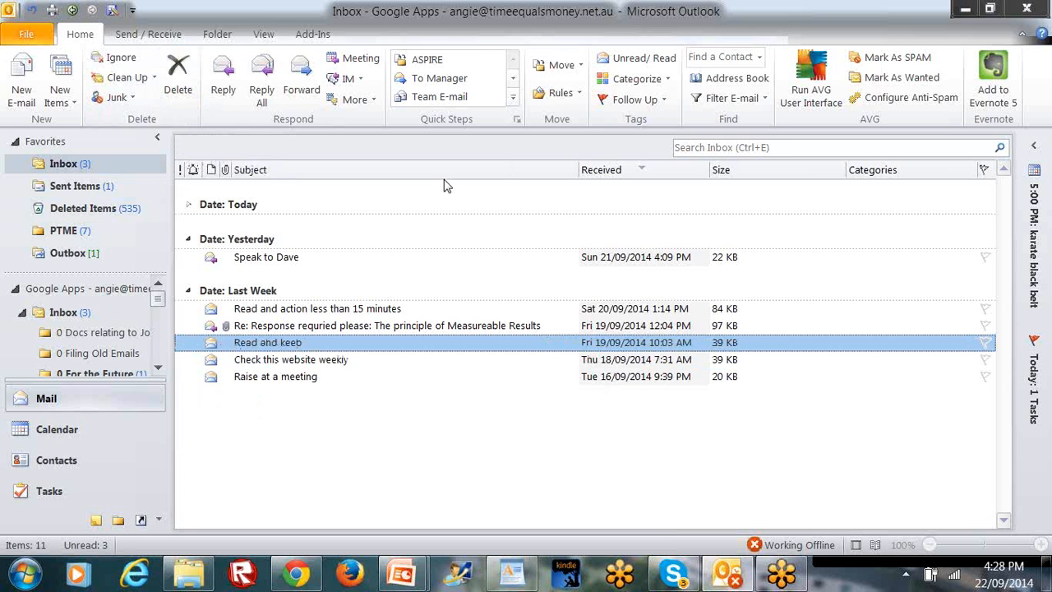
click(562, 65)
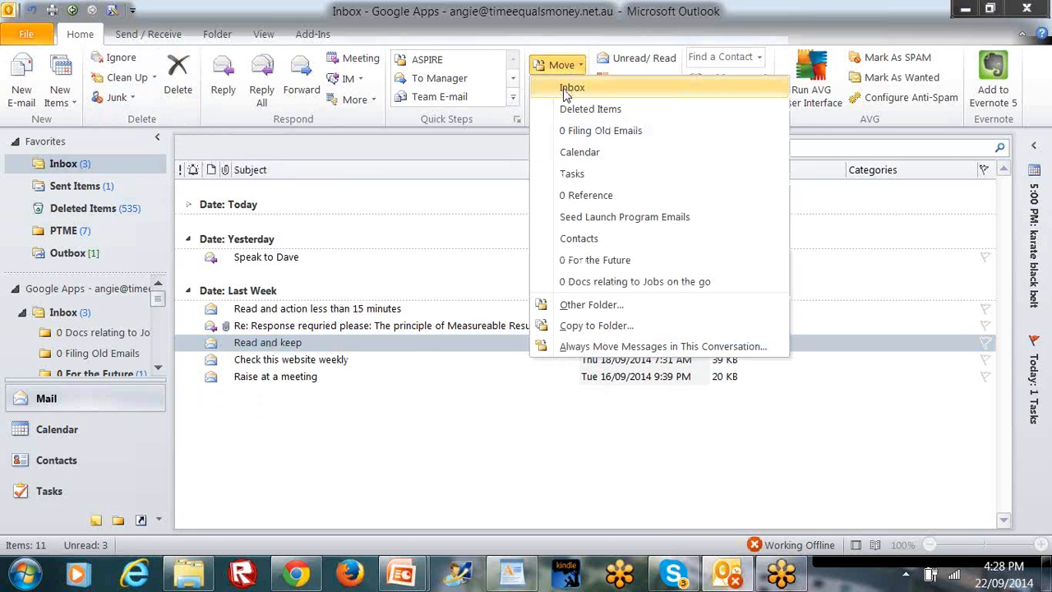
click(568, 131)
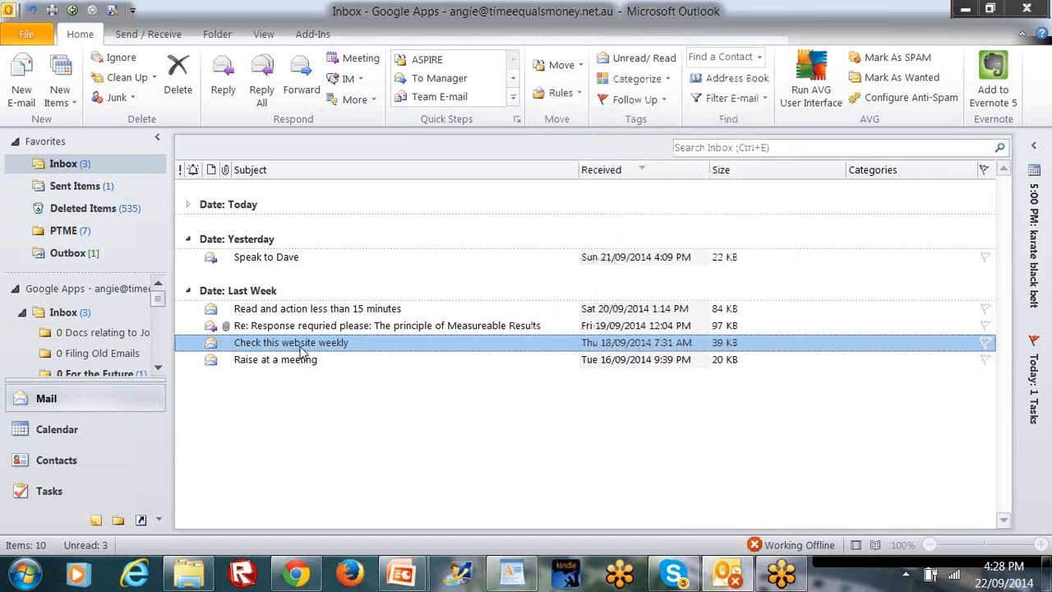
- Move the email "Read and action less than 15 minutes" into Tasks as a task with attachment
click(282, 313)
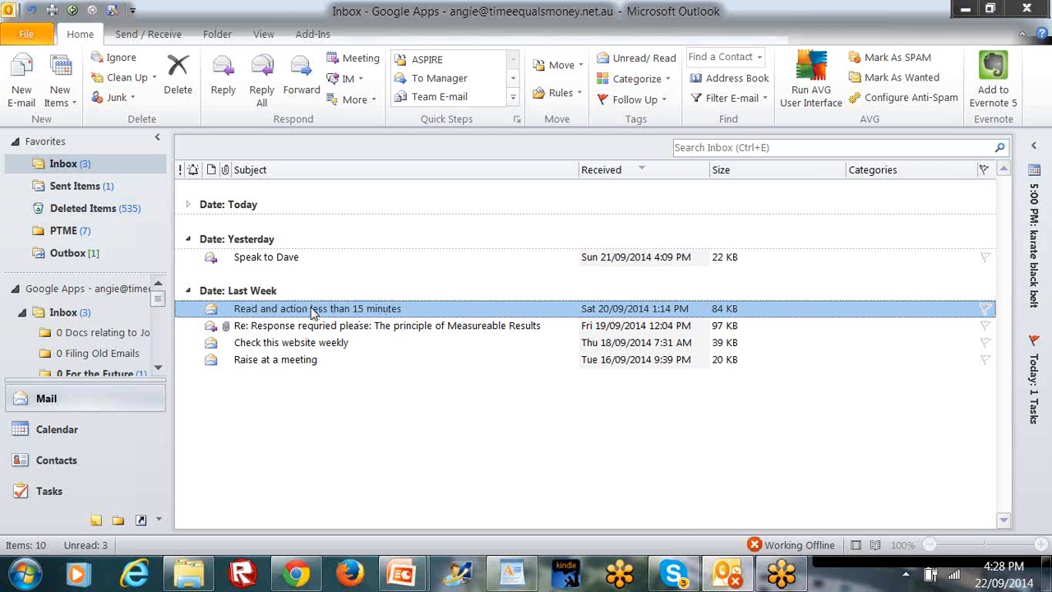
right_click(42, 502)
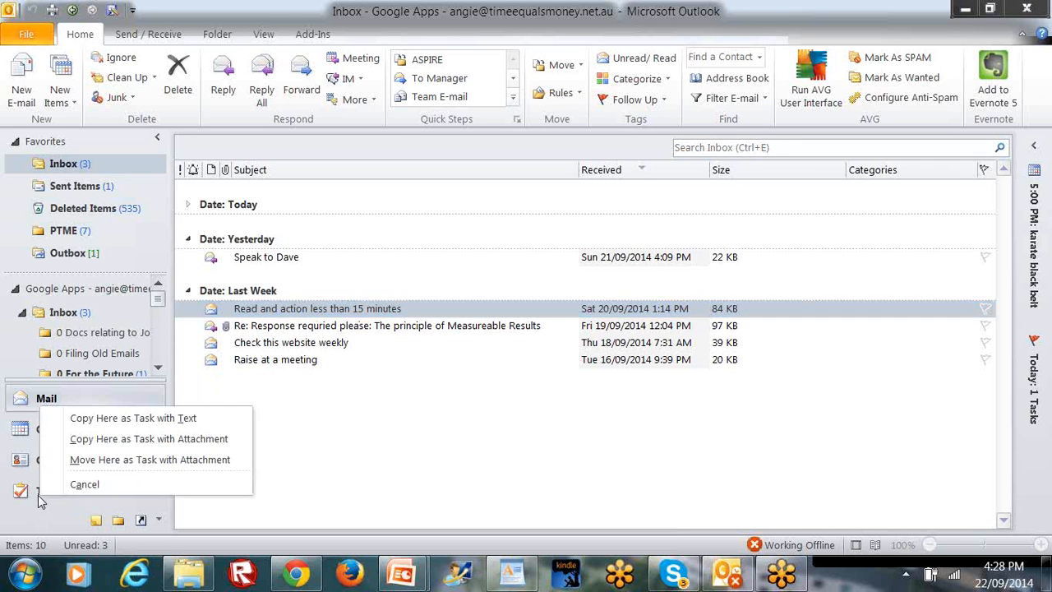
click(97, 461)
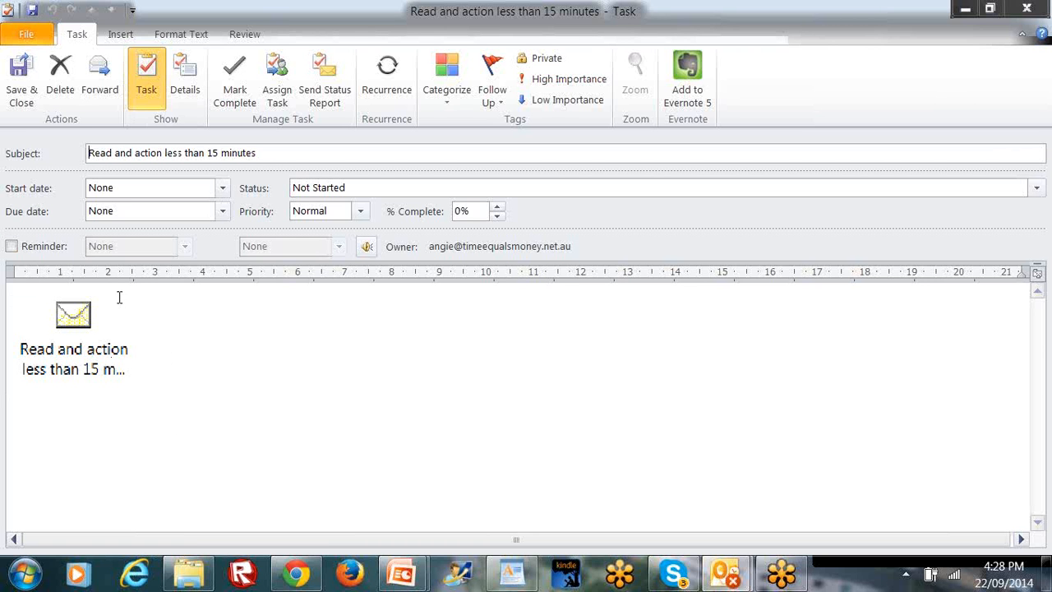
- Replace the task's subject with "Delete after training"
double_click(166, 155)
click(139, 153)
triple_click(139, 153)
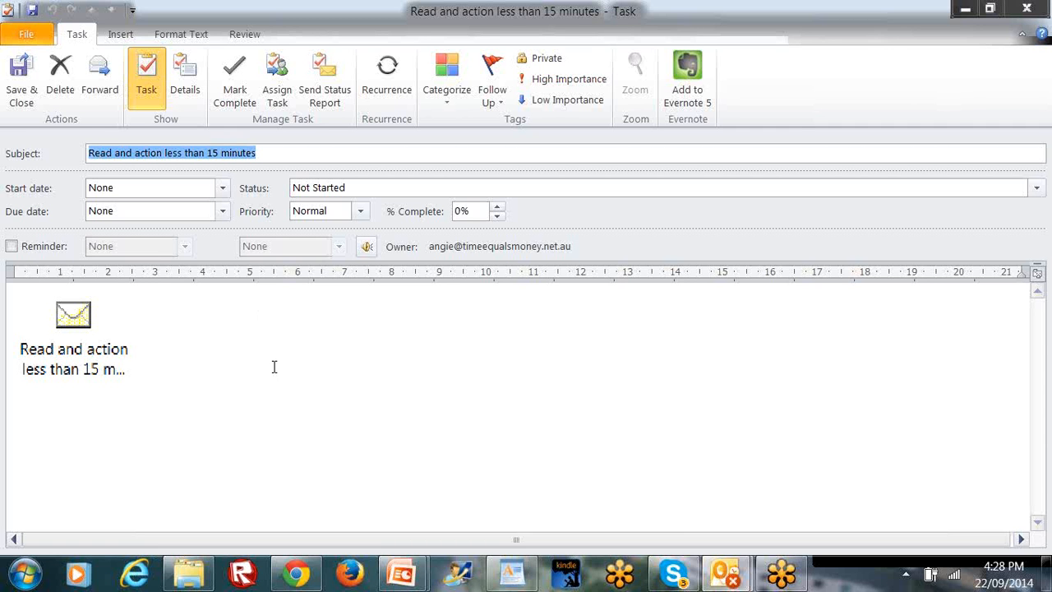
text(Delete a)
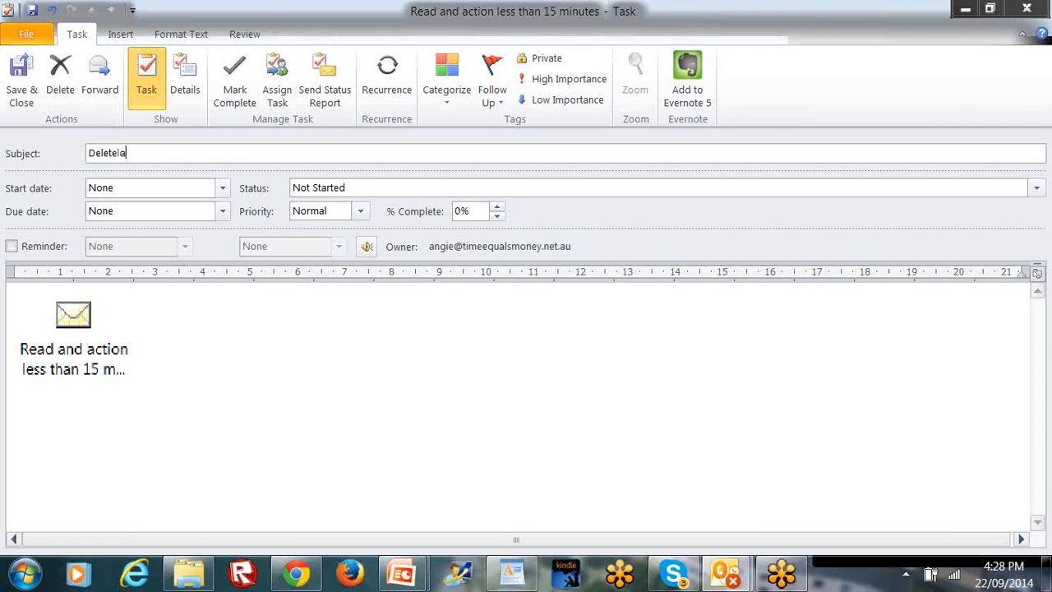
text(fter training)
- Set the task's start date to Mon 22/09/2014, and save and close the task
click(222, 188)
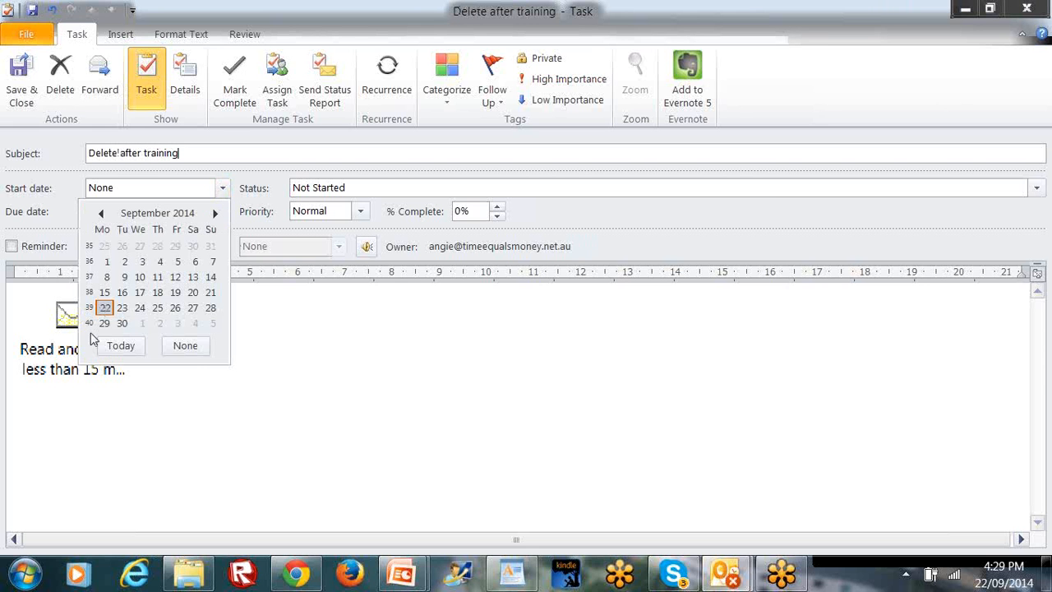
click(106, 308)
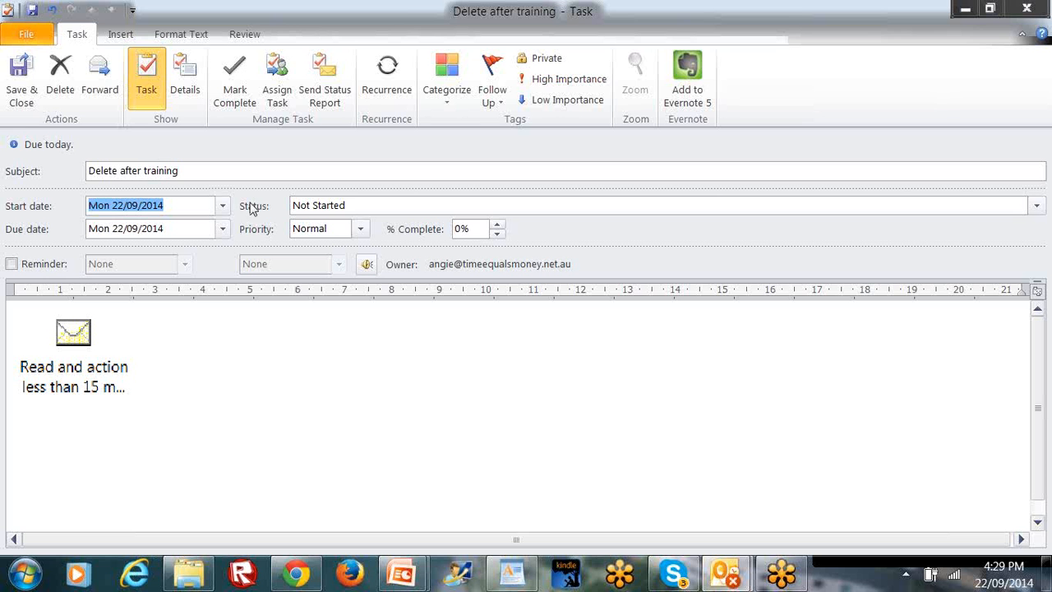
click(19, 92)
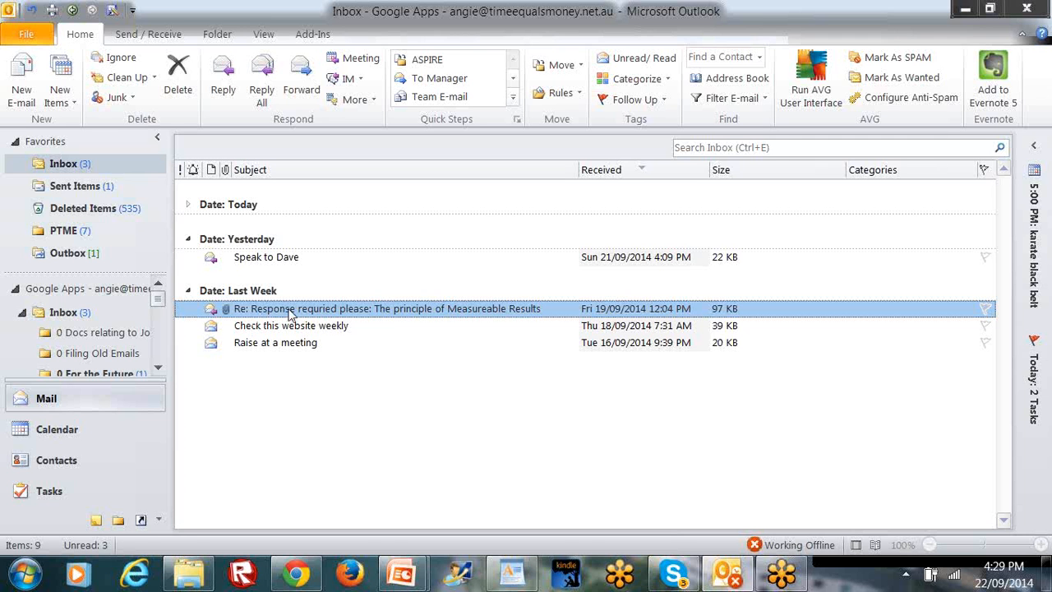
- Move the measurable results response email into the Calendar as an appointment with attachment, and start its subject with "Review and reply to" plus the contact's name
right_click(63, 430)
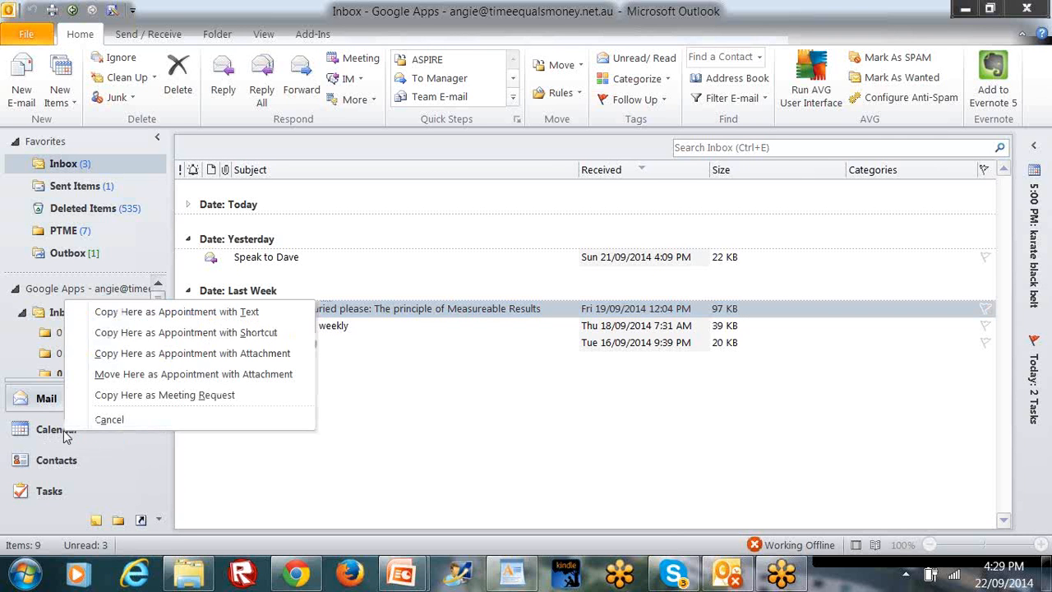
click(131, 377)
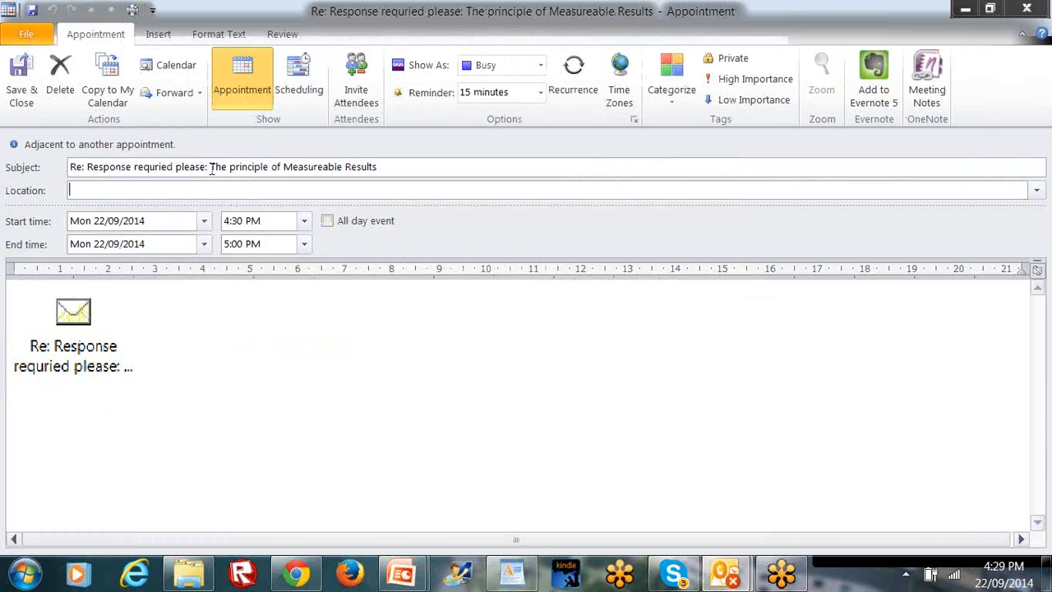
drag(206, 169, 48, 171)
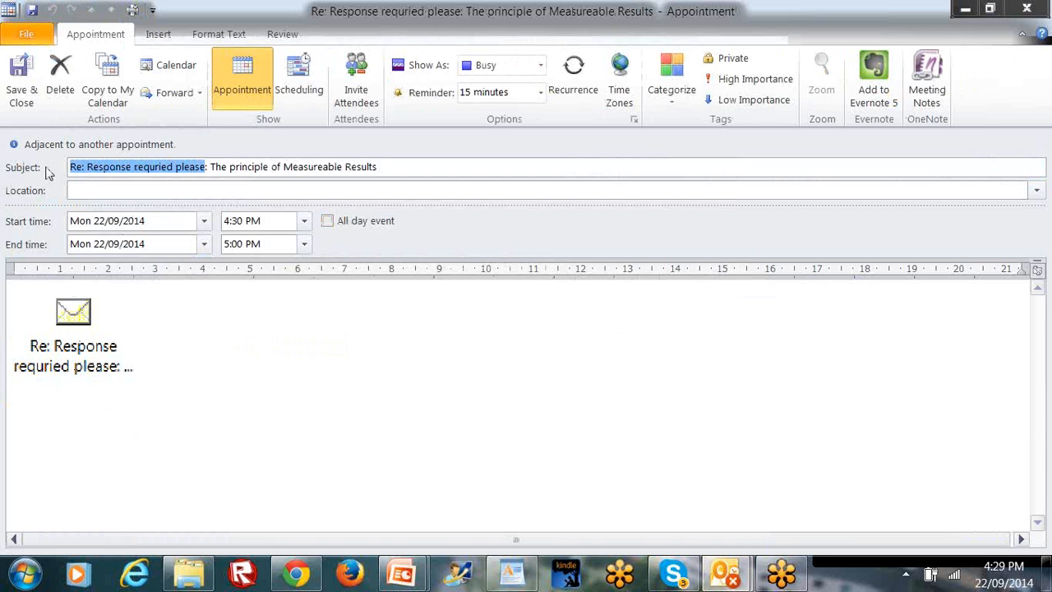
text(Review and re)
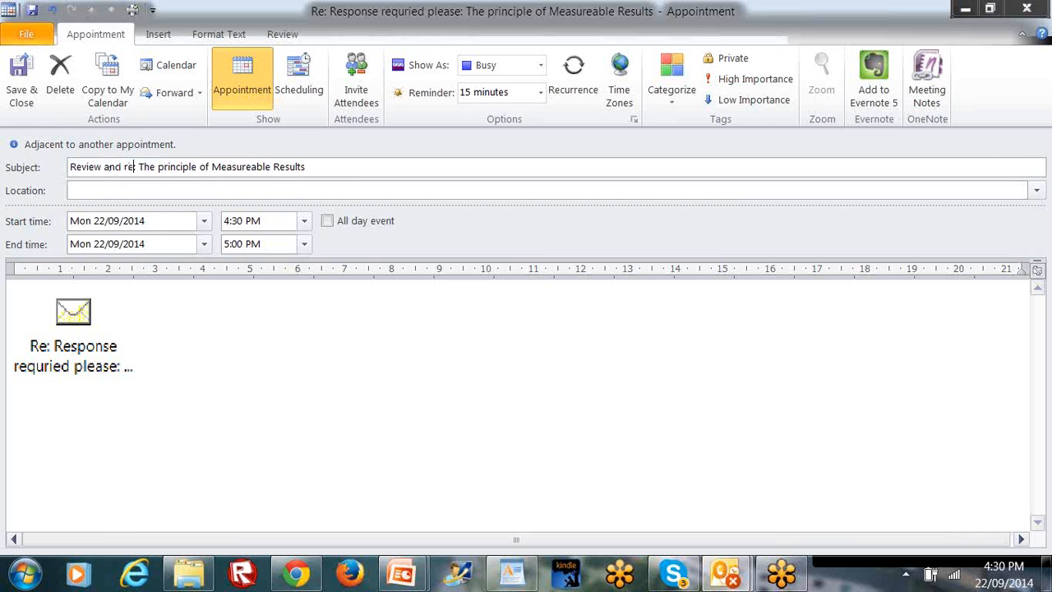
text(ply to)
key(Delete)
text(Jodi)
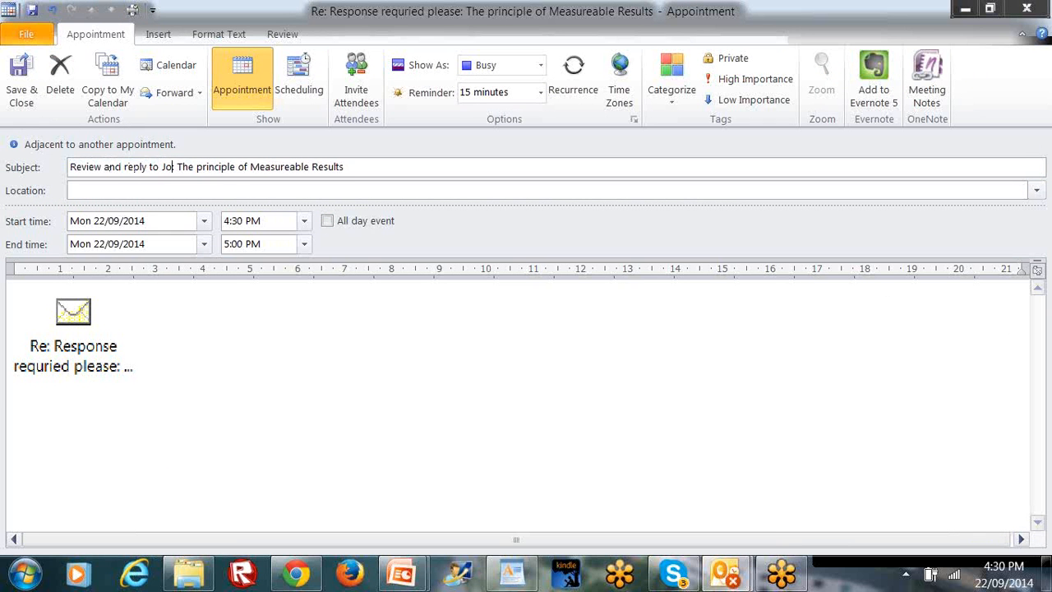
text(e:)
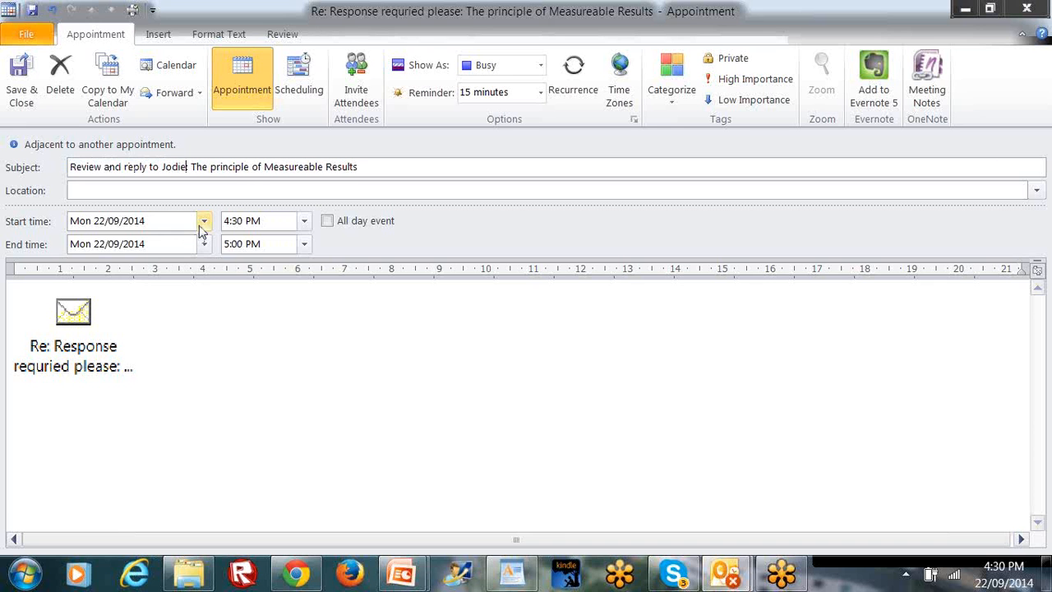
- Set the appointment's start to Tue 23/09/2014 at 10:00 AM
click(203, 222)
click(104, 341)
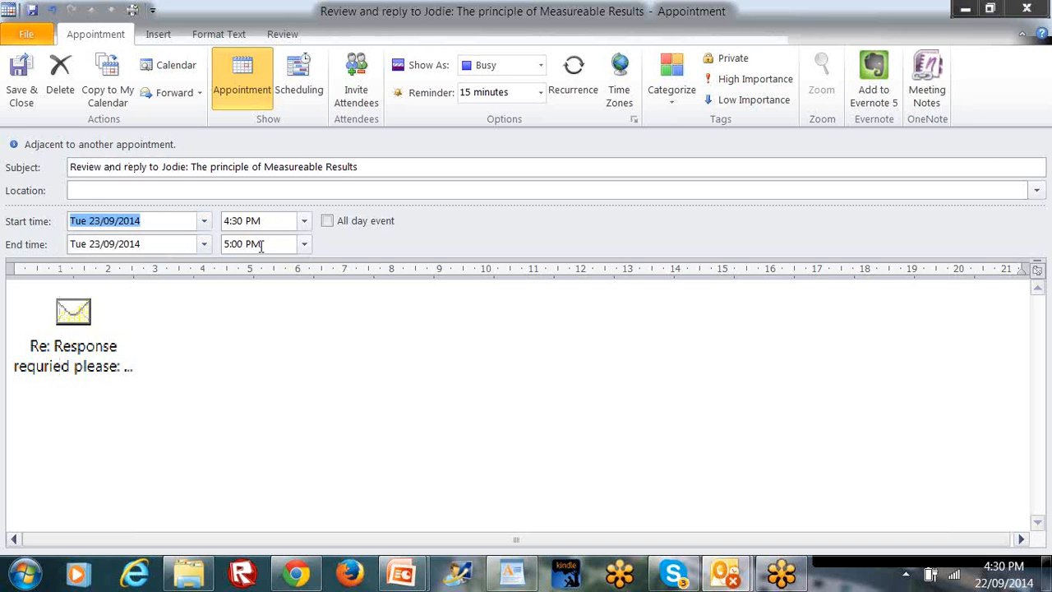
click(303, 222)
click(302, 257)
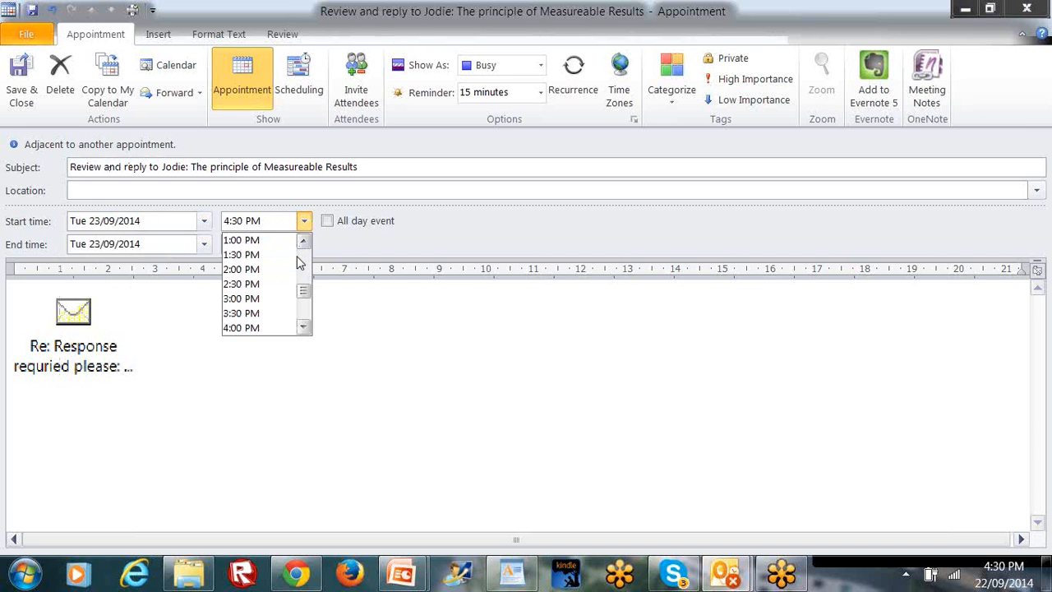
click(298, 259)
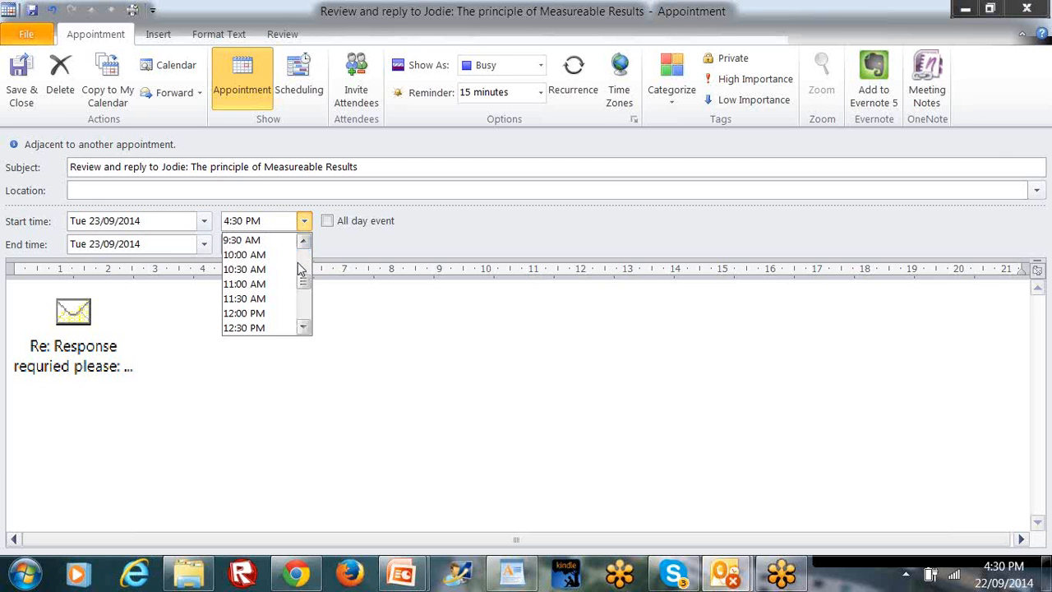
click(265, 256)
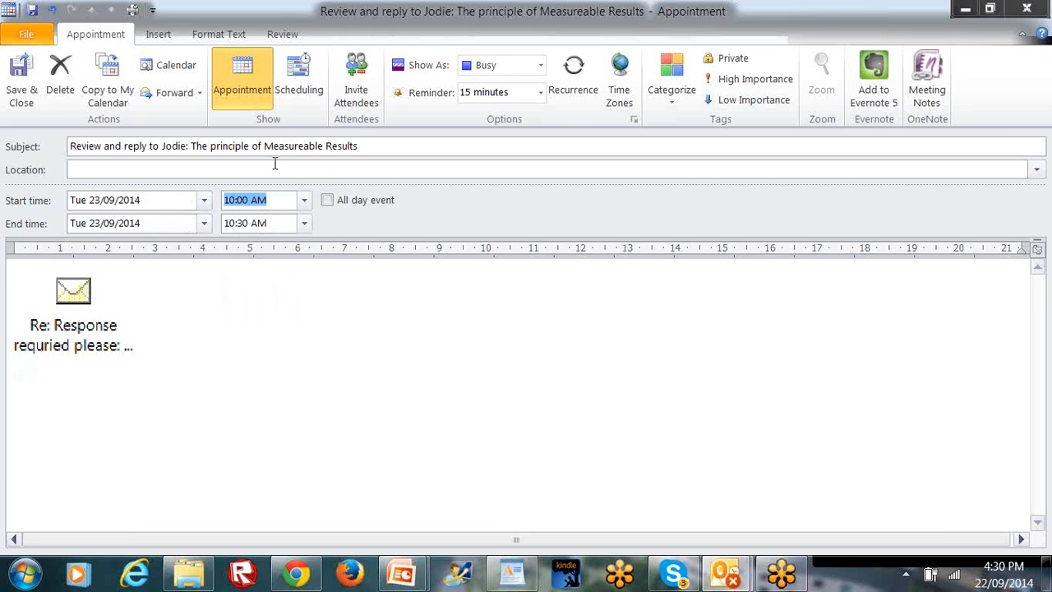
- Check the appointment's time slot in the Scheduling view, and save and close the appointment
click(297, 83)
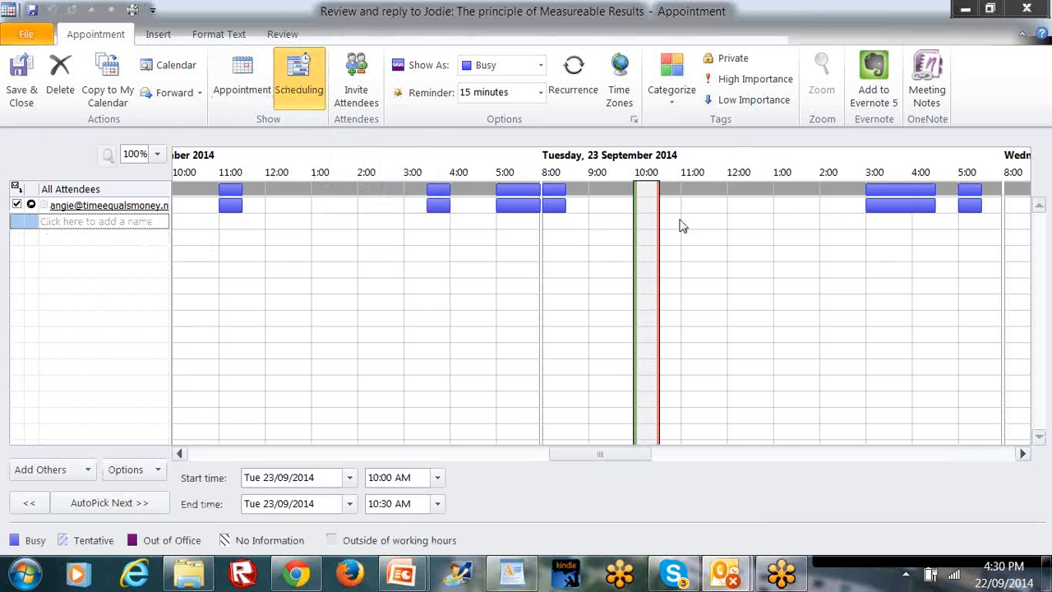
click(224, 78)
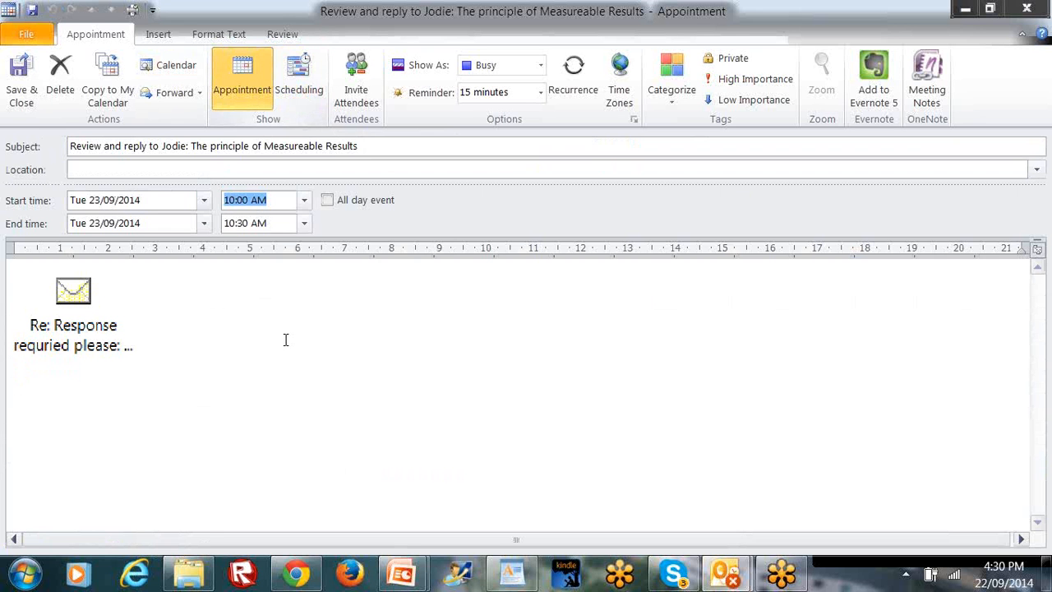
click(21, 79)
- Reschedule the new "Review and reply" appointment in the calendar to Tuesday at 9:00 AM and return to the Inbox
click(109, 430)
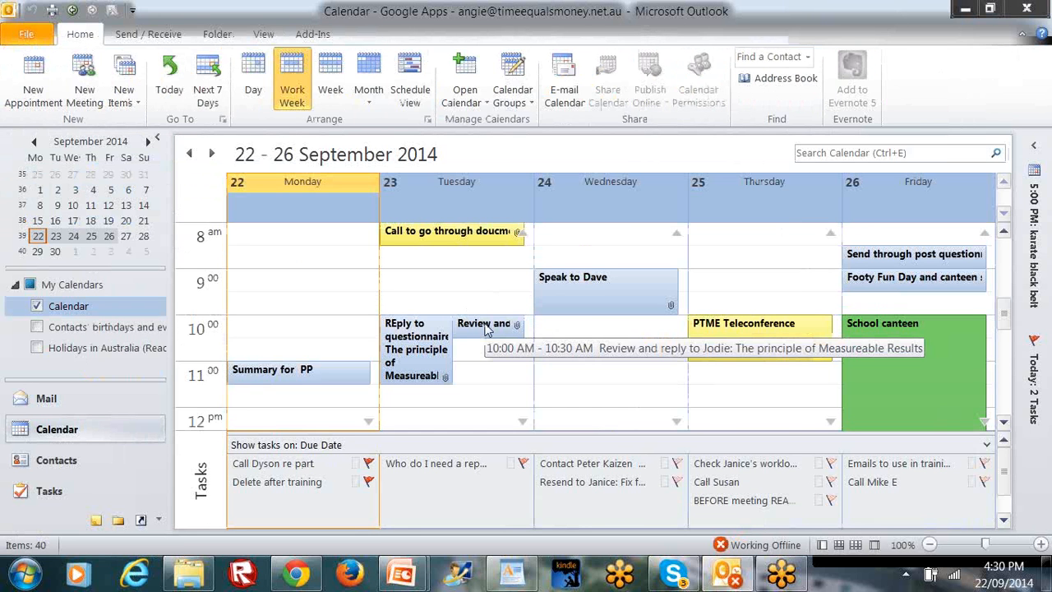
drag(485, 329, 491, 298)
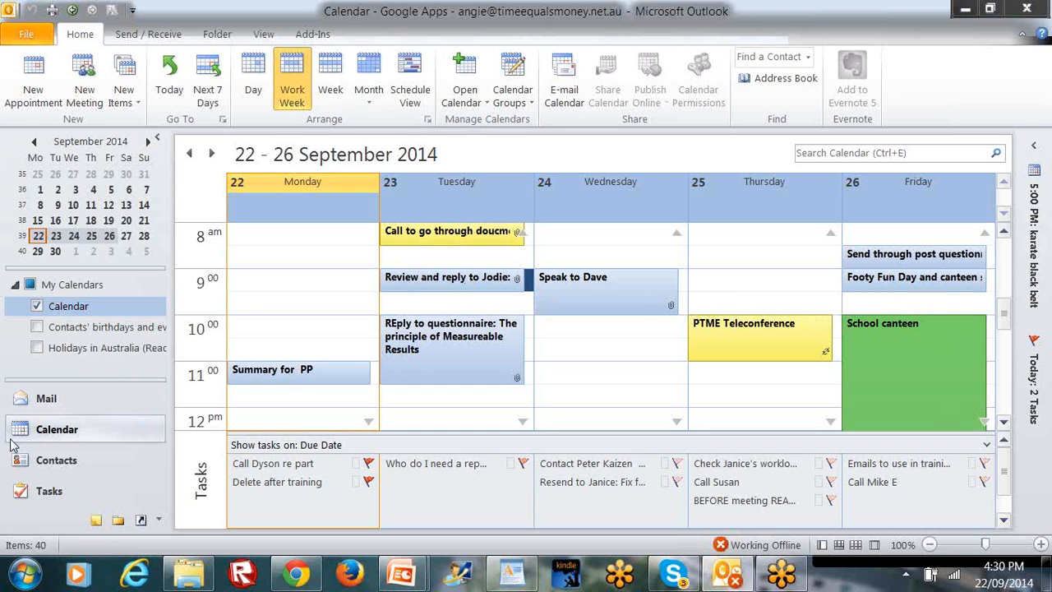
click(70, 400)
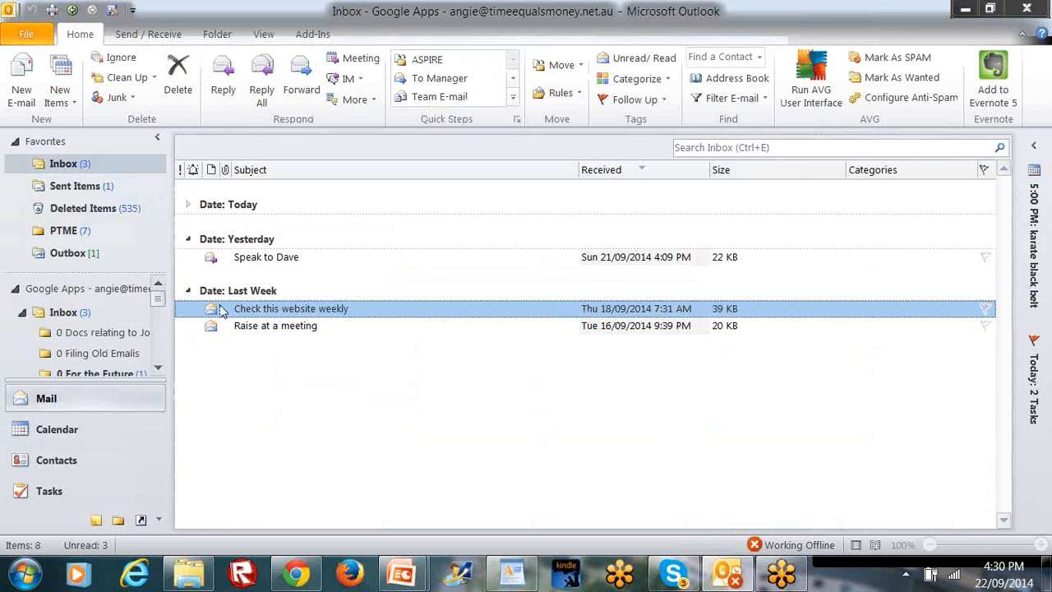
- Select yesterday's email in the Inbox and open the matching Wednesday 9:00 AM appointment in the calendar
click(262, 257)
click(274, 326)
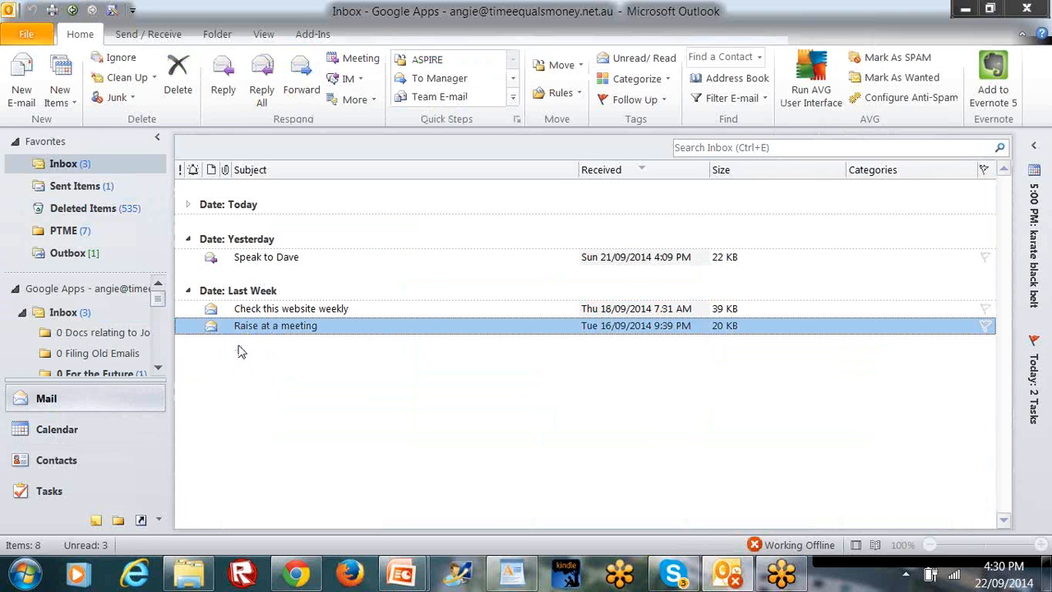
click(261, 259)
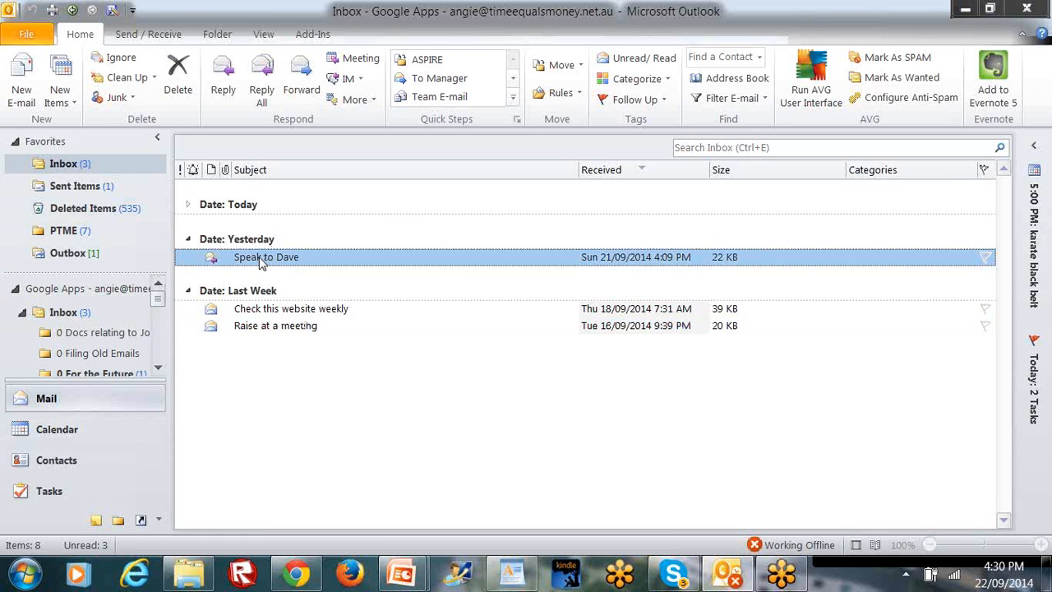
click(104, 435)
click(576, 302)
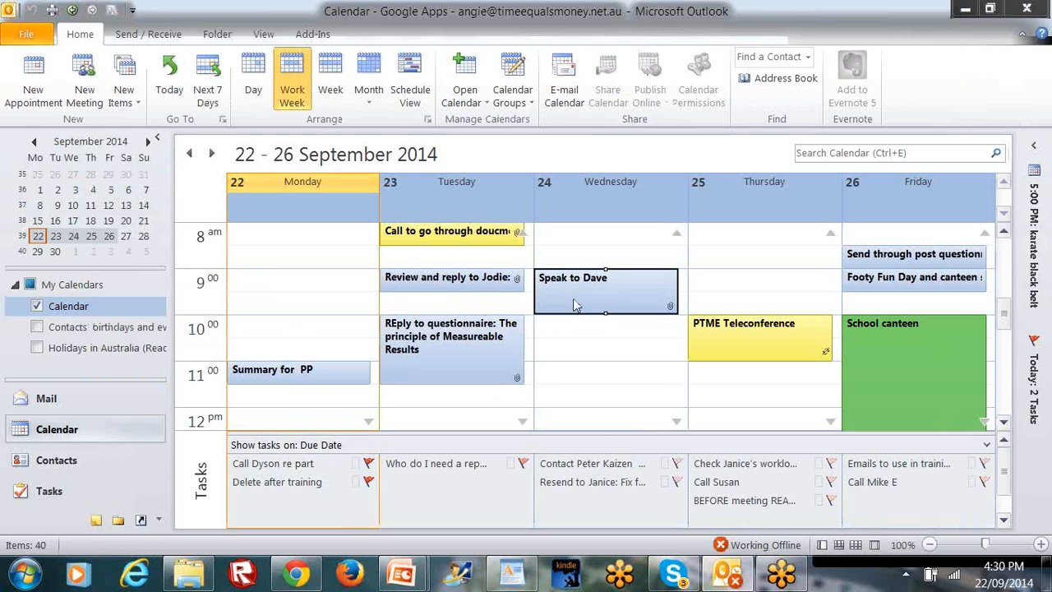
double_click(575, 304)
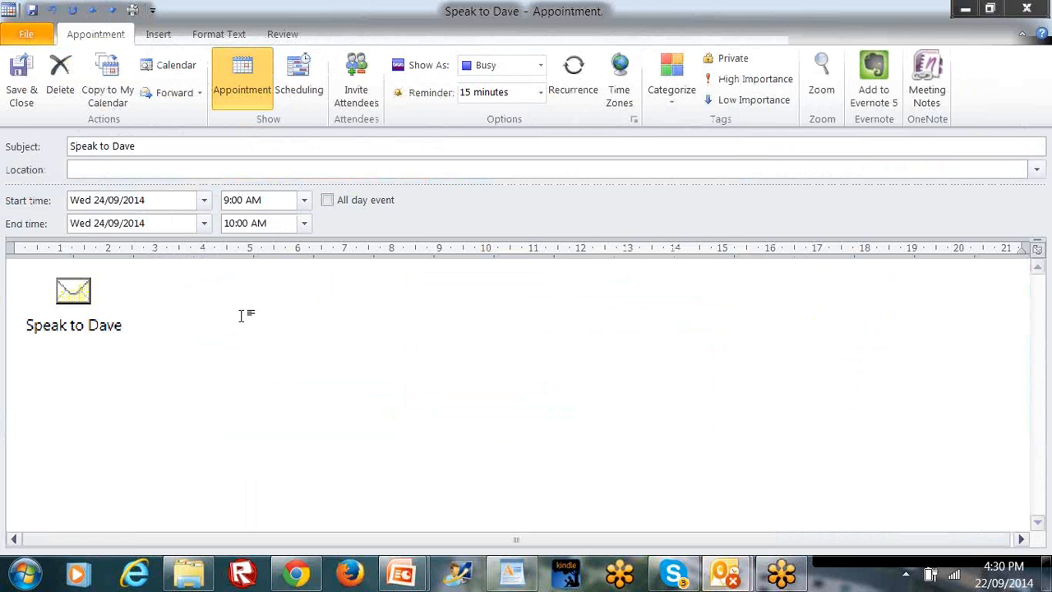
- Attach yesterday's email from the Inbox to the Wednesday 9:00 AM appointment, and save and close the appointment
click(155, 36)
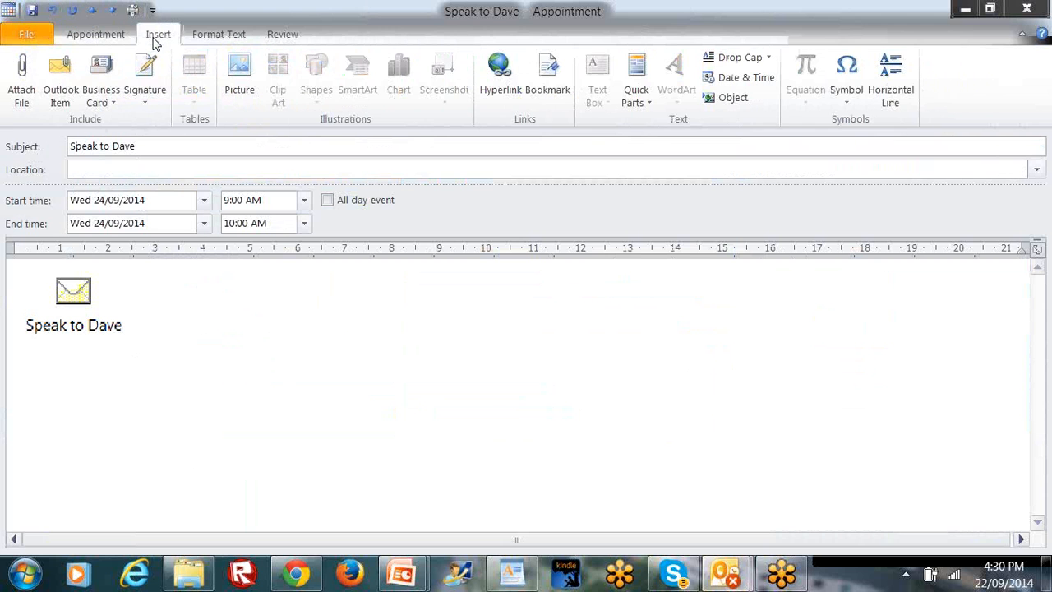
click(59, 76)
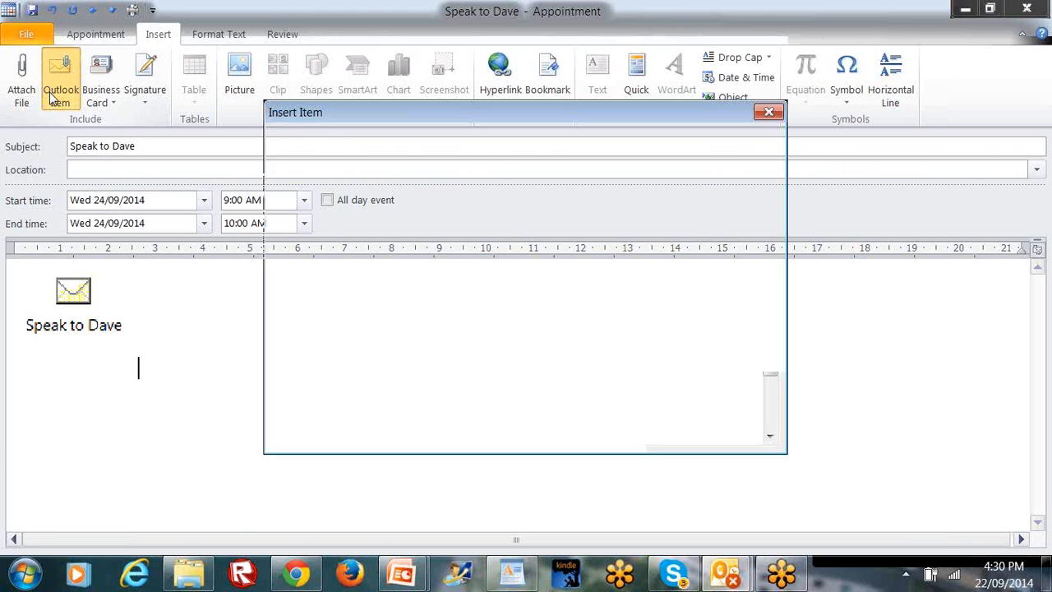
click(288, 344)
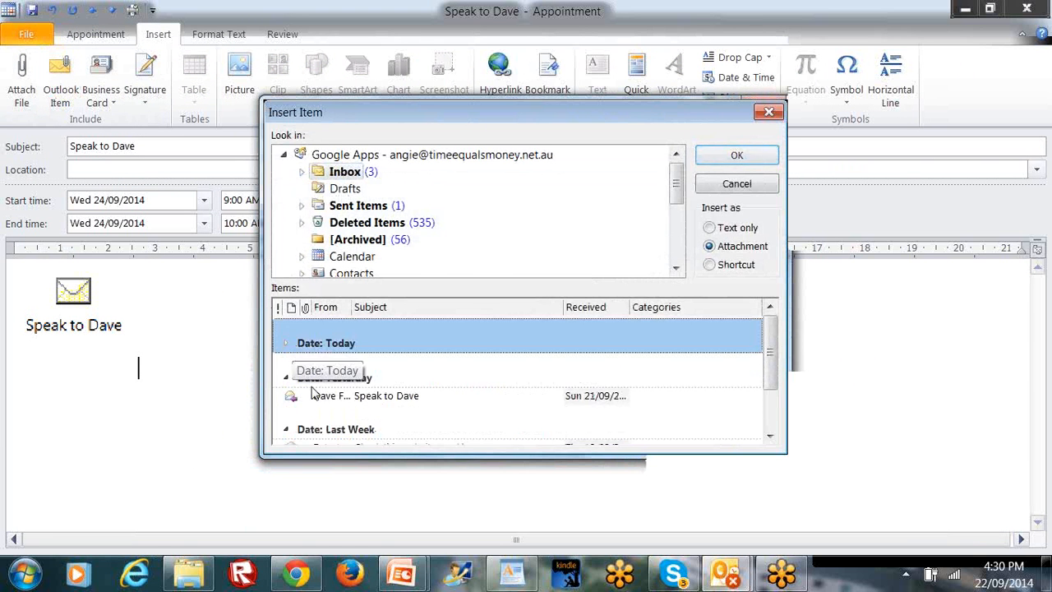
click(371, 395)
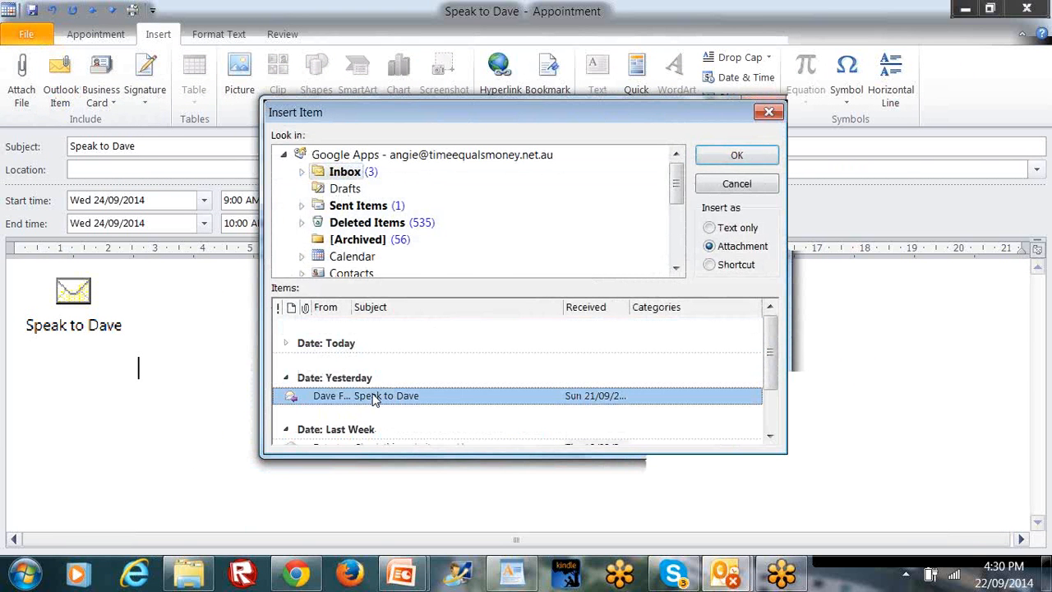
click(737, 157)
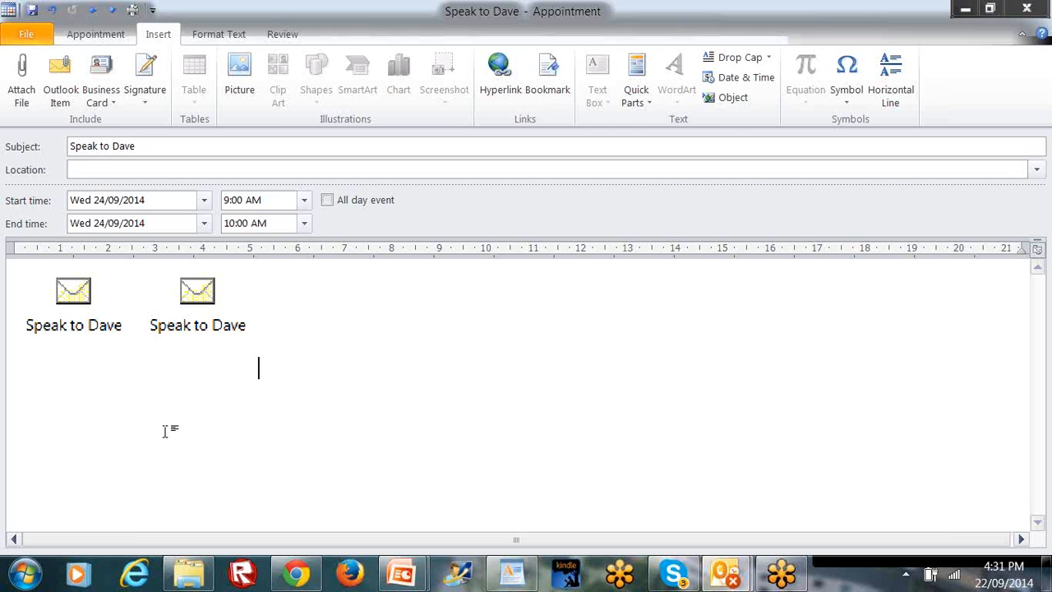
click(91, 34)
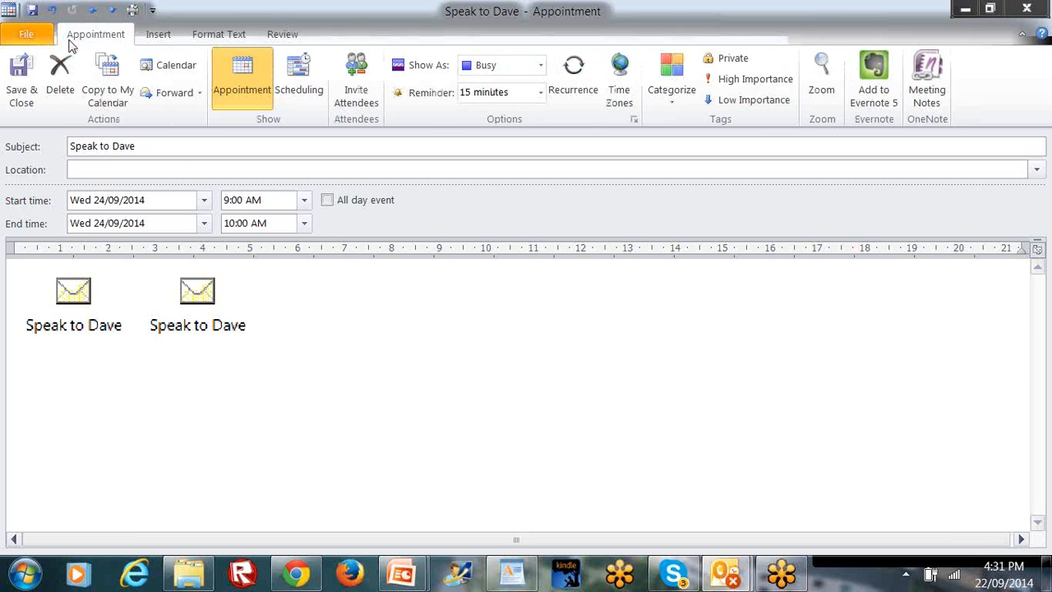
click(22, 82)
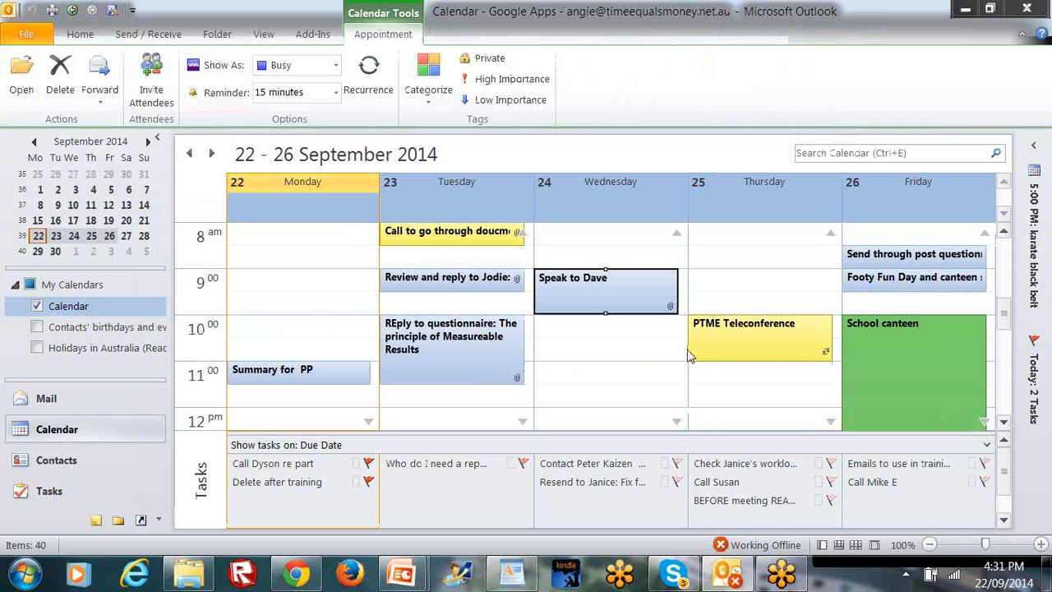
- Select the "Raise at a meeting" email in the Inbox and open only Thursday's occurrence of the "PTME Teleconference" appointment in the calendar
click(139, 403)
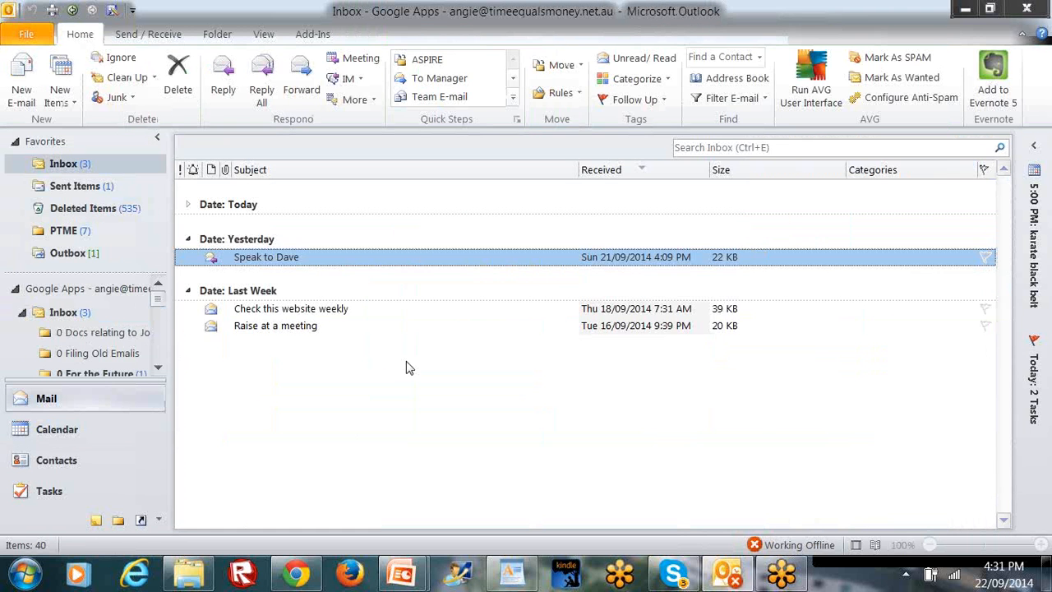
click(313, 332)
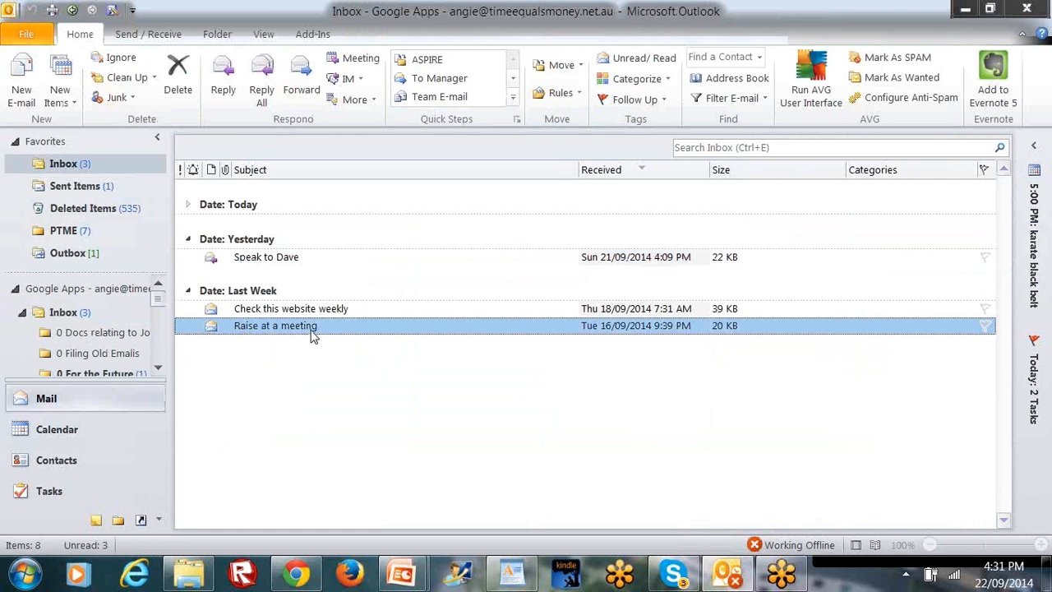
click(134, 424)
double_click(740, 332)
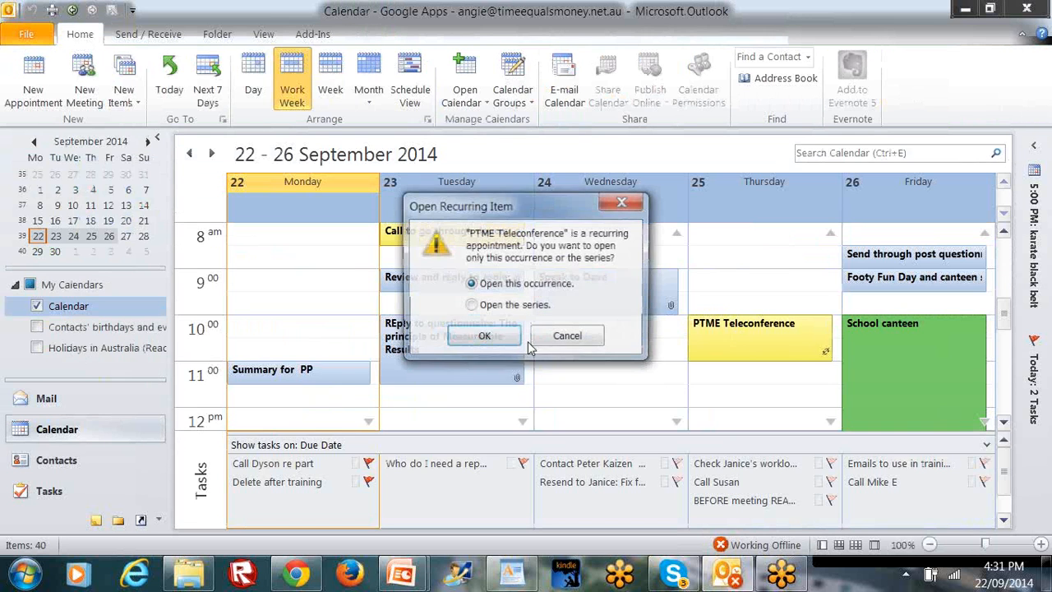
click(483, 337)
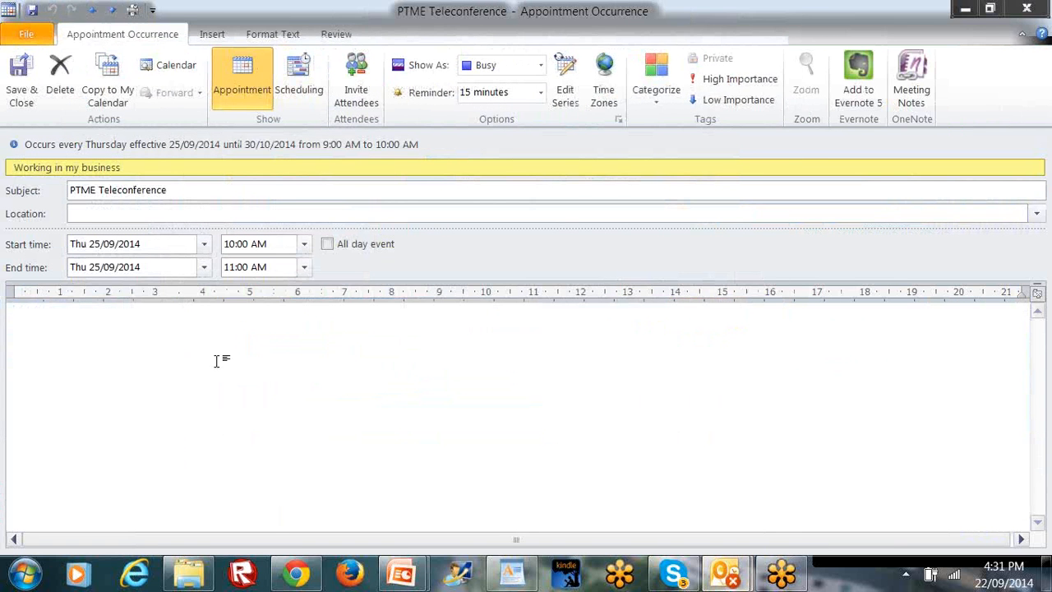
- Attach the "Raise at a meeting" email to the teleconference occurrence, and save and close it
click(211, 37)
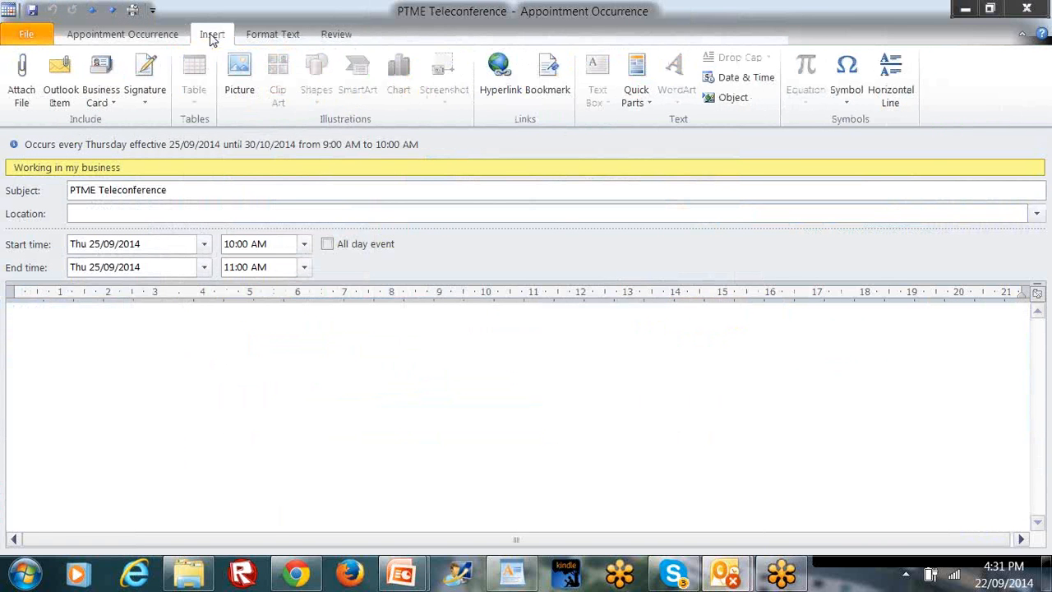
click(60, 96)
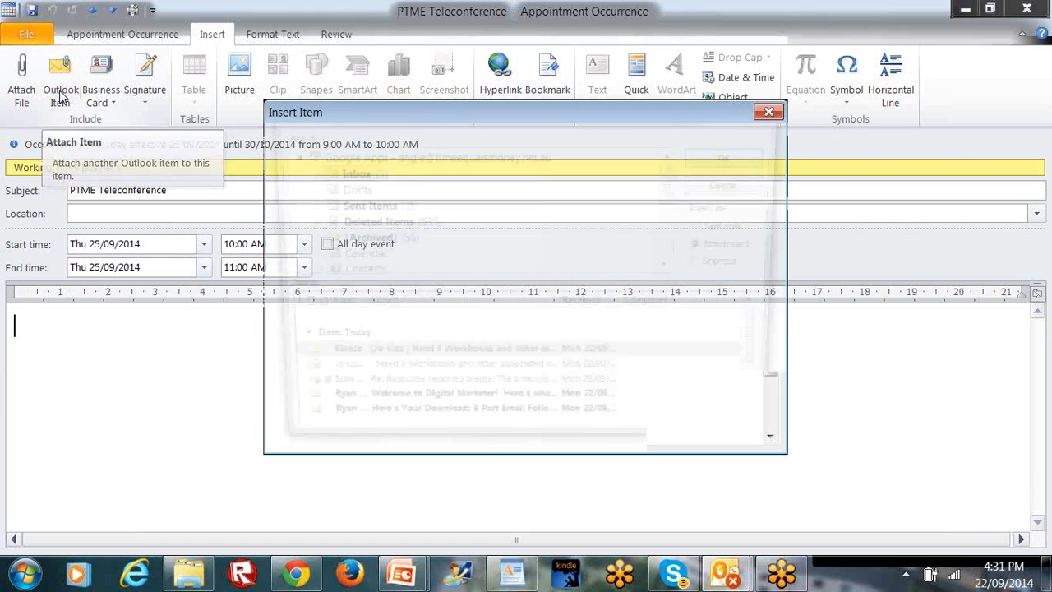
click(286, 343)
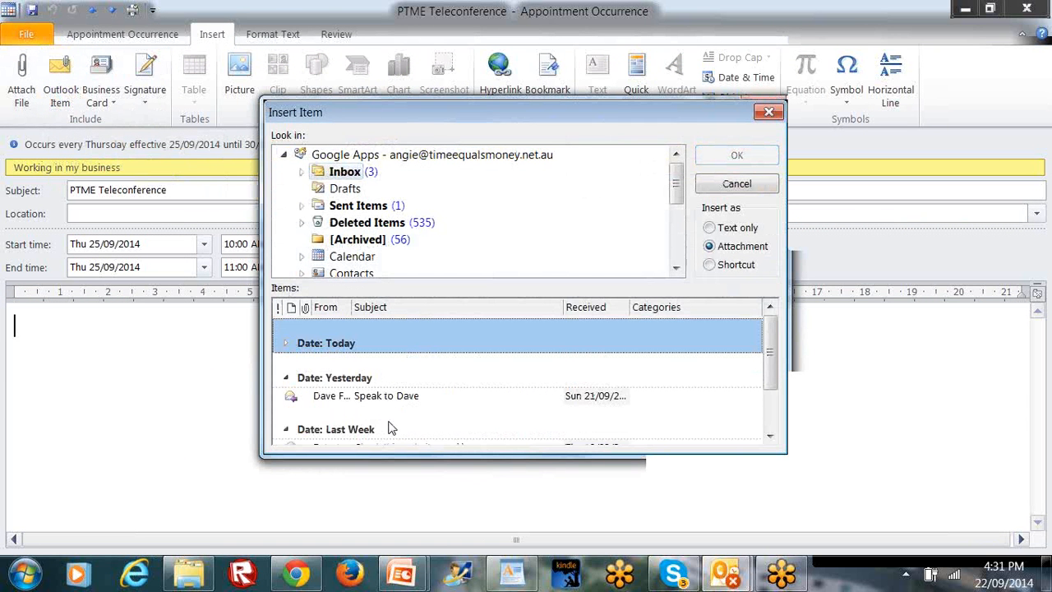
scroll(792, 355, down, 1)
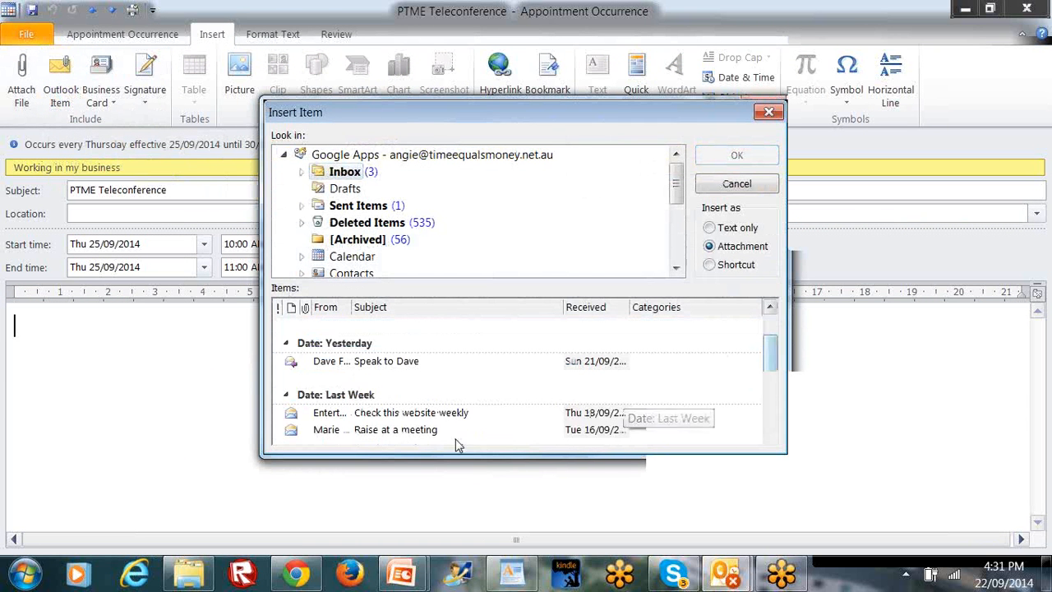
click(429, 430)
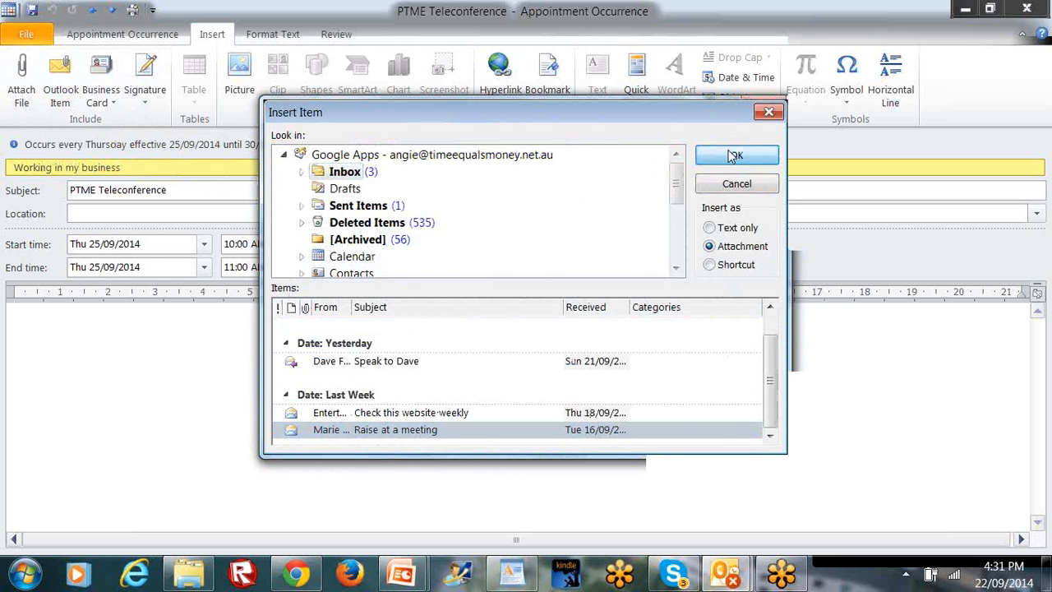
click(735, 156)
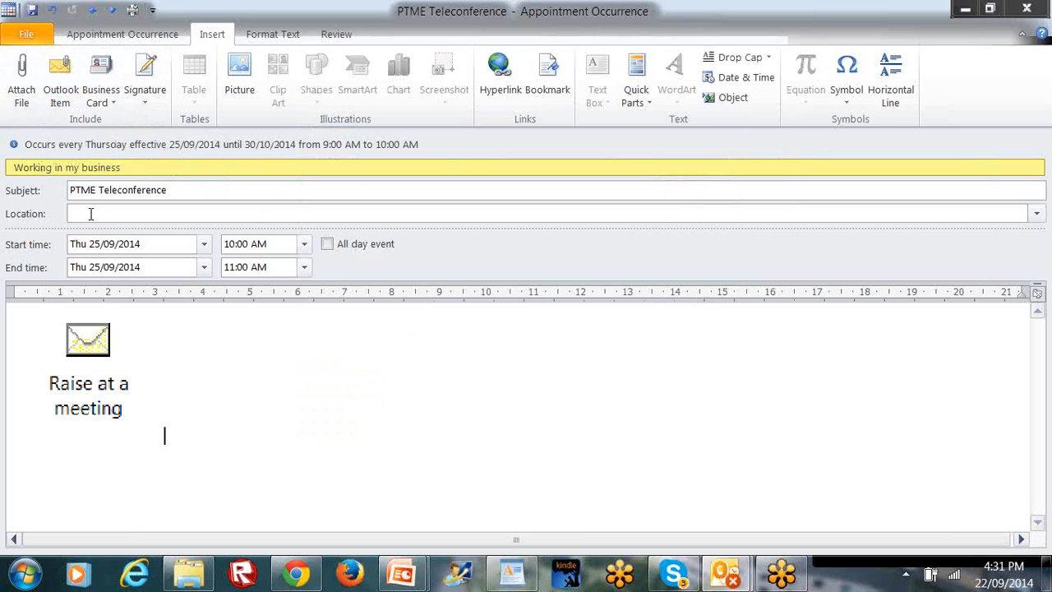
click(90, 37)
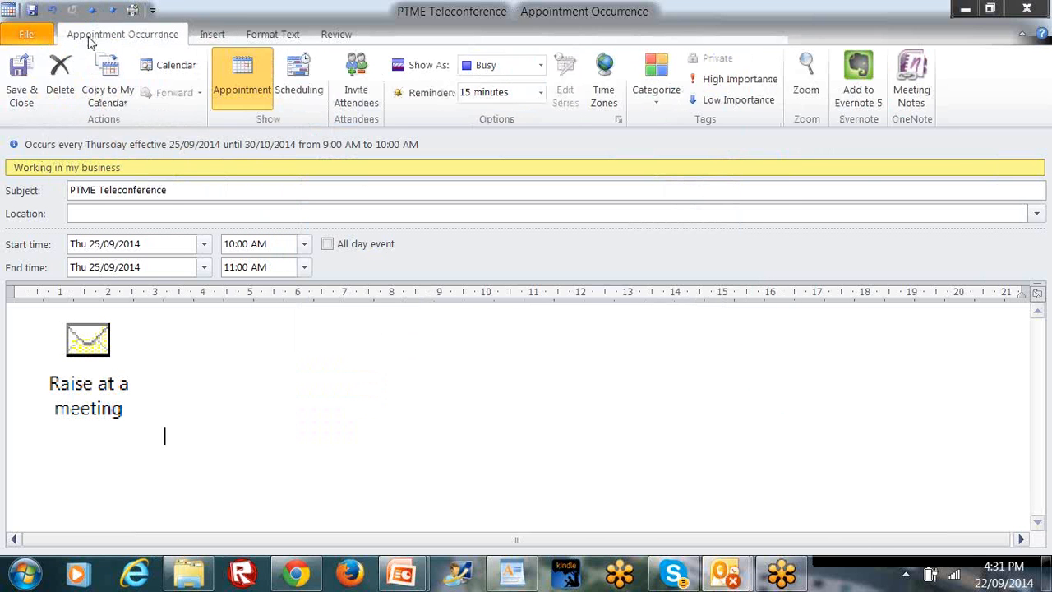
click(23, 97)
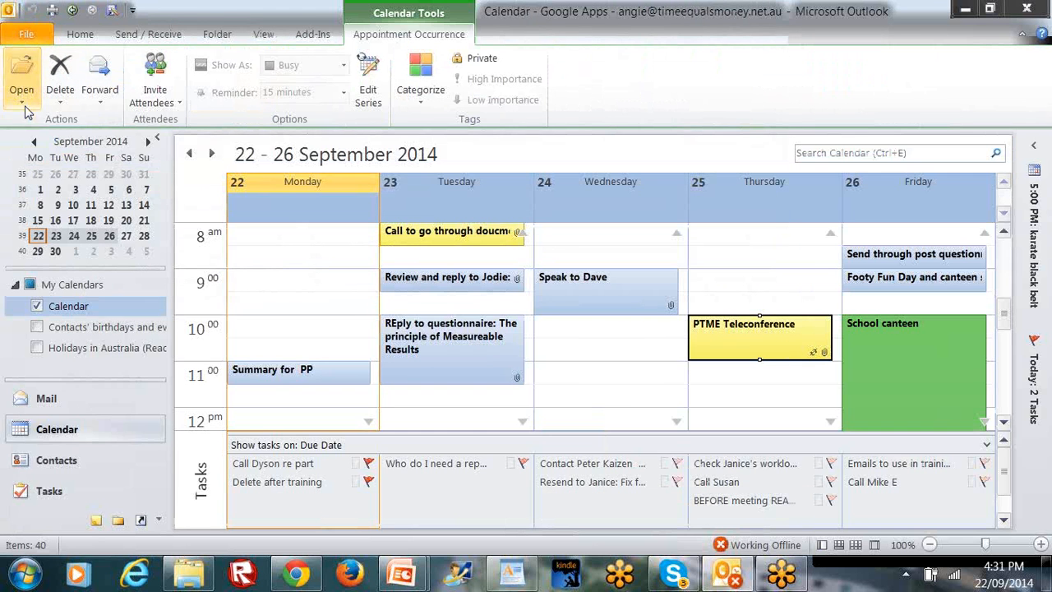
- Delete the "Raise at a meeting" email and yesterday's email from the Inbox
click(148, 399)
click(342, 262)
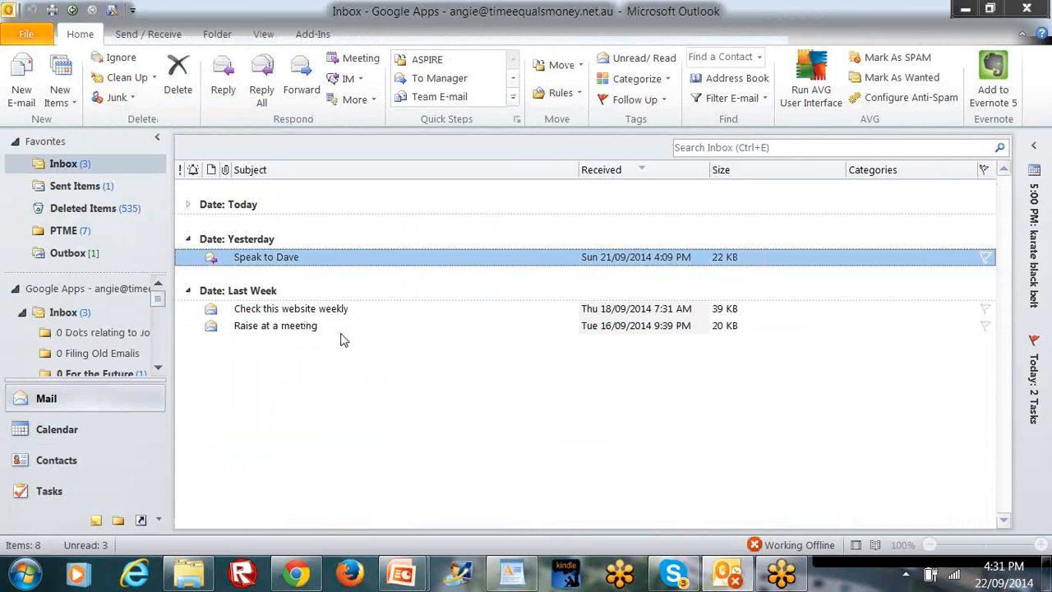
click(345, 327)
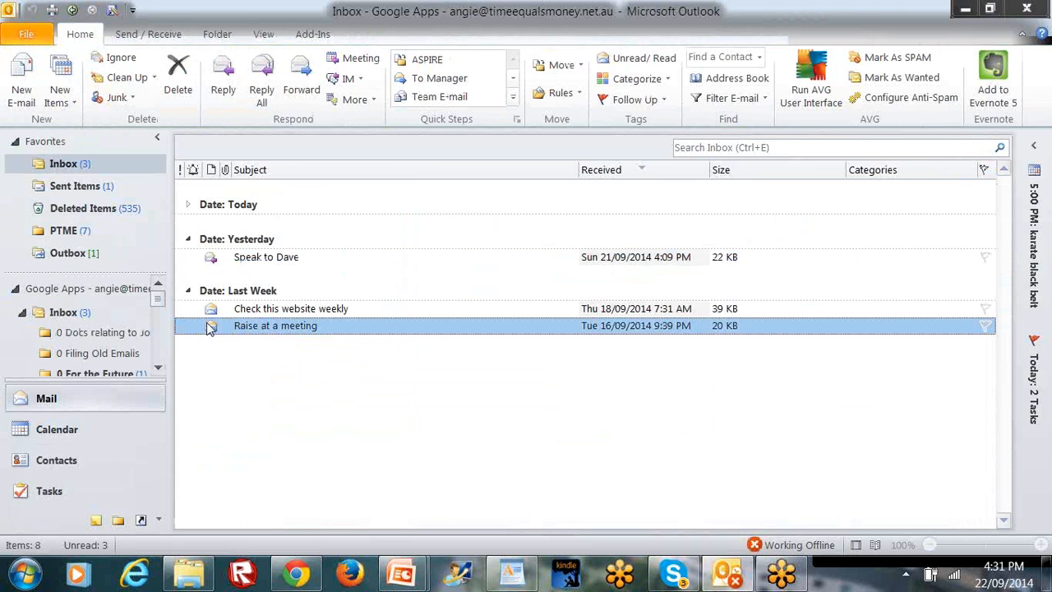
key(Delete)
key(Up)
key(Up)
key(Down)
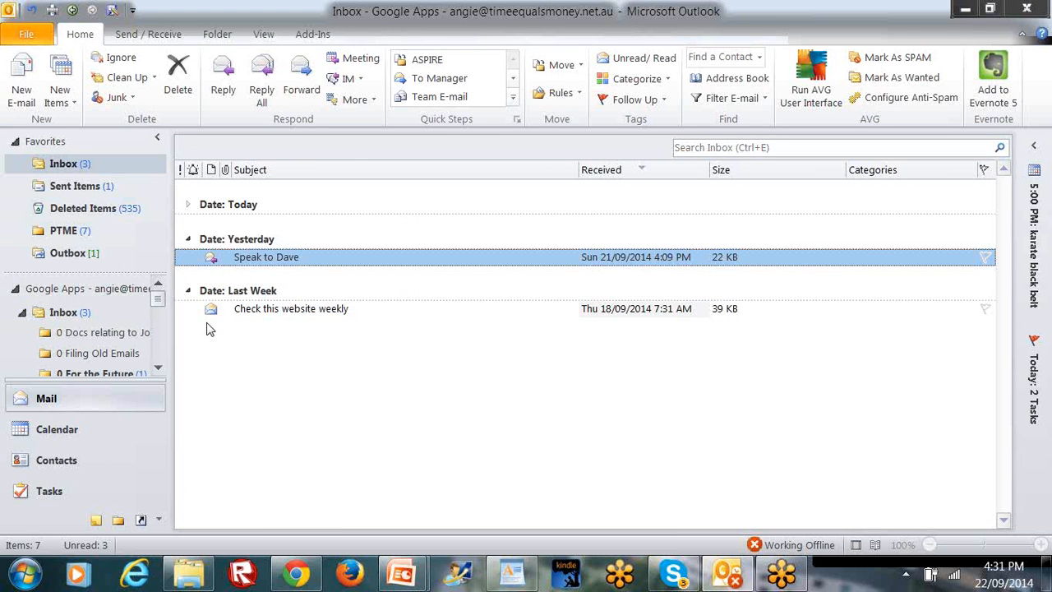
key(Delete)
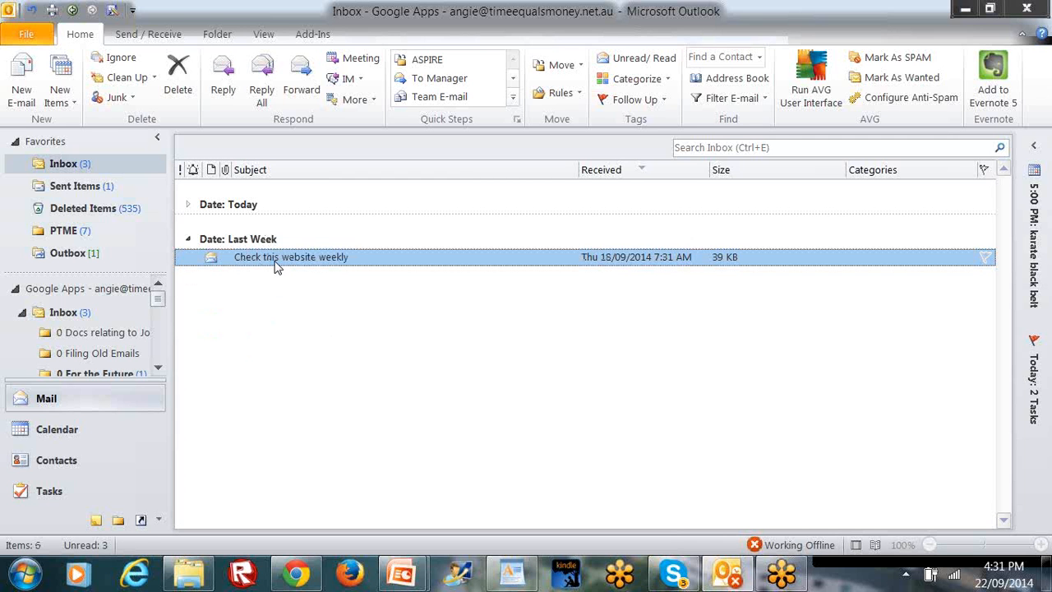
- Create a calendar appointment from the "Check this website weekly" email and open its recurrence settings
drag(304, 263, 60, 428)
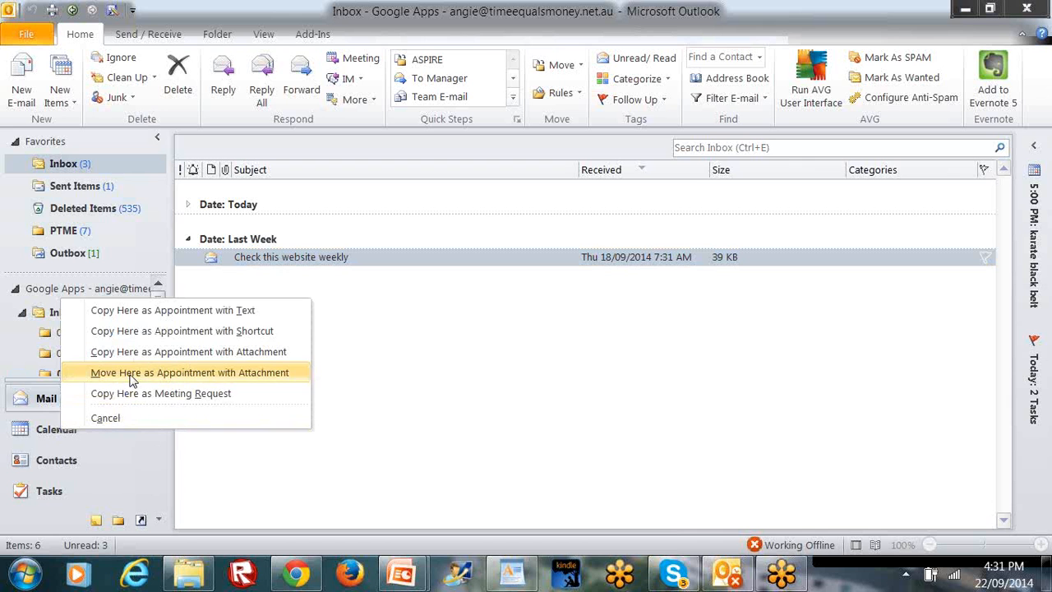
click(380, 354)
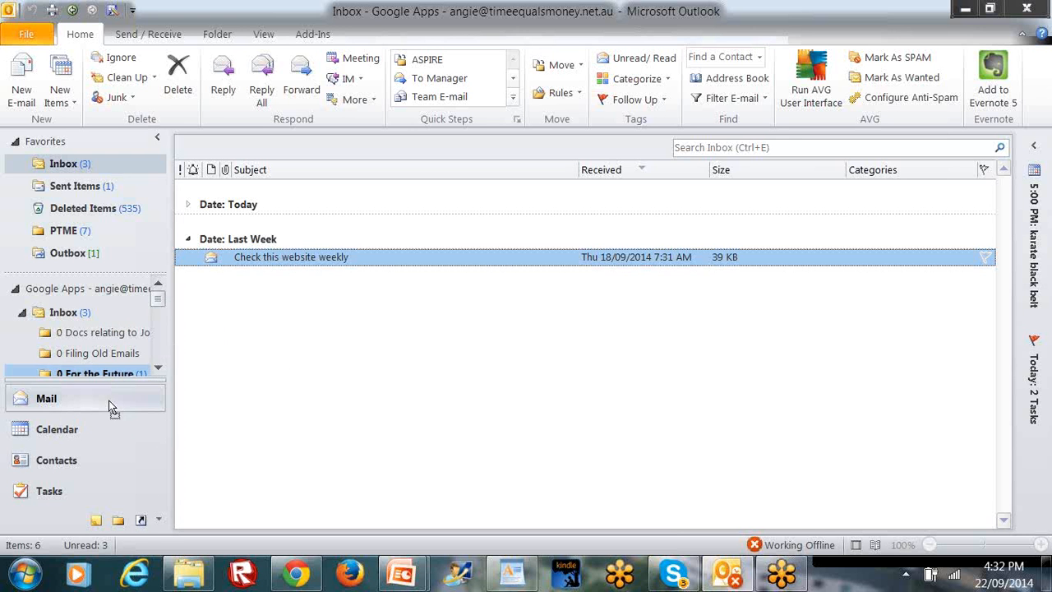
drag(50, 466, 77, 436)
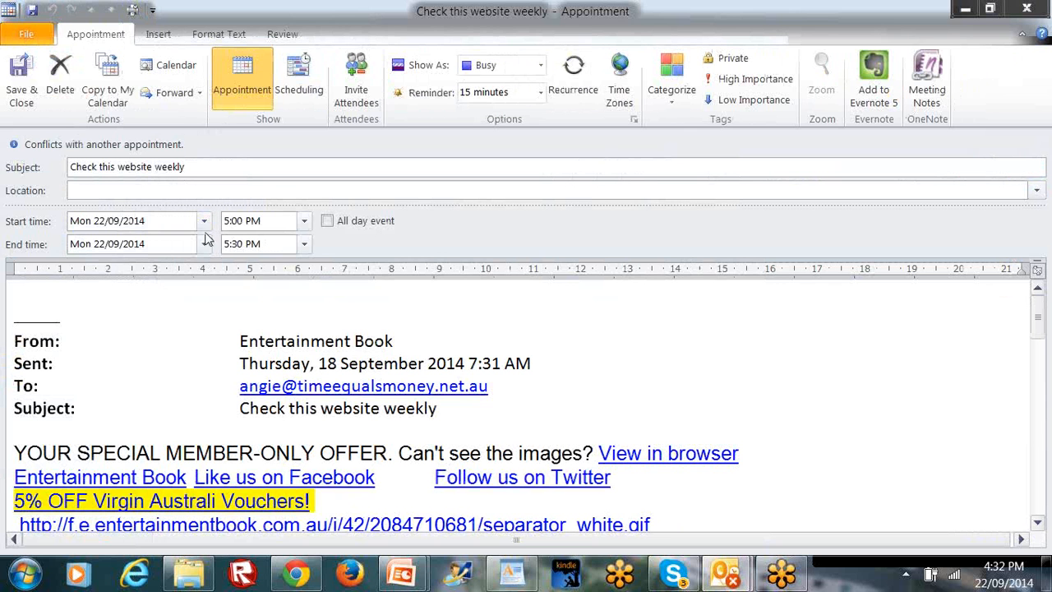
click(576, 92)
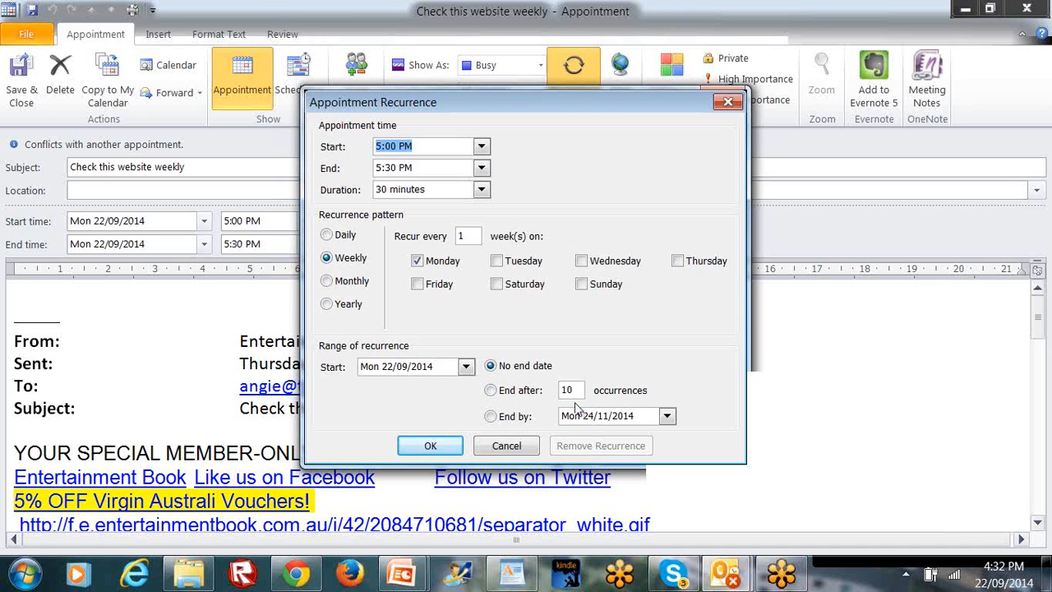
- Try the end-after, Wednesday, Sunday, monthly and yearly recurrence options, and return to a weekly Monday pattern with no end date
click(491, 392)
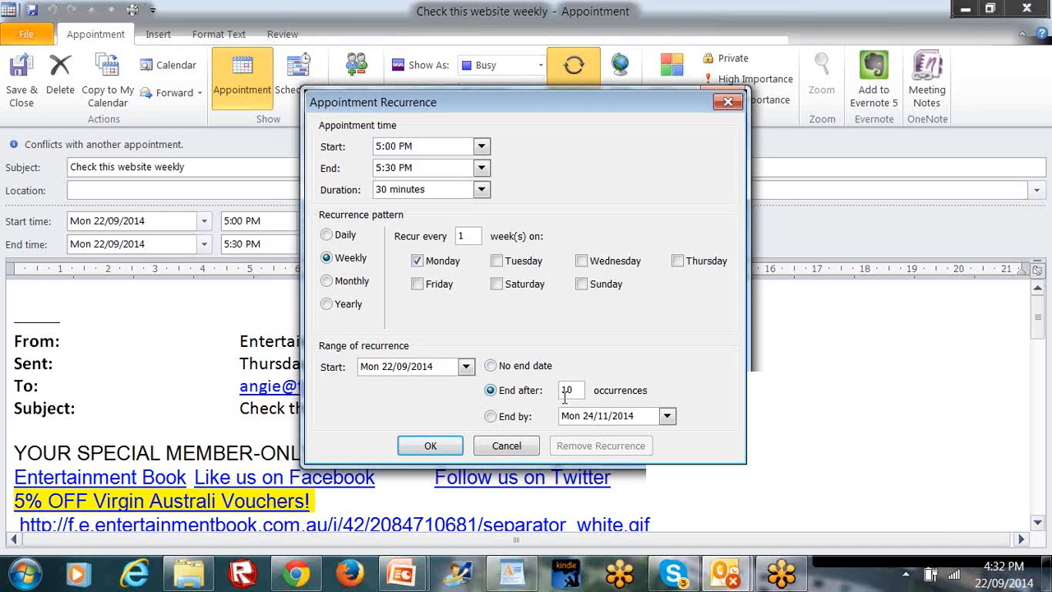
click(491, 366)
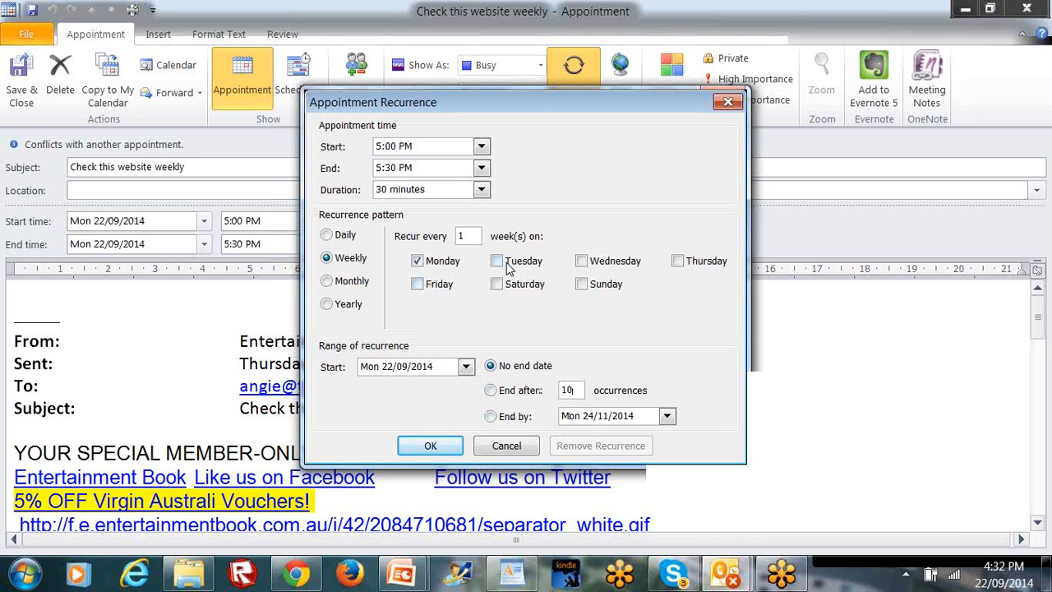
click(581, 261)
click(581, 284)
click(582, 284)
click(581, 260)
click(329, 281)
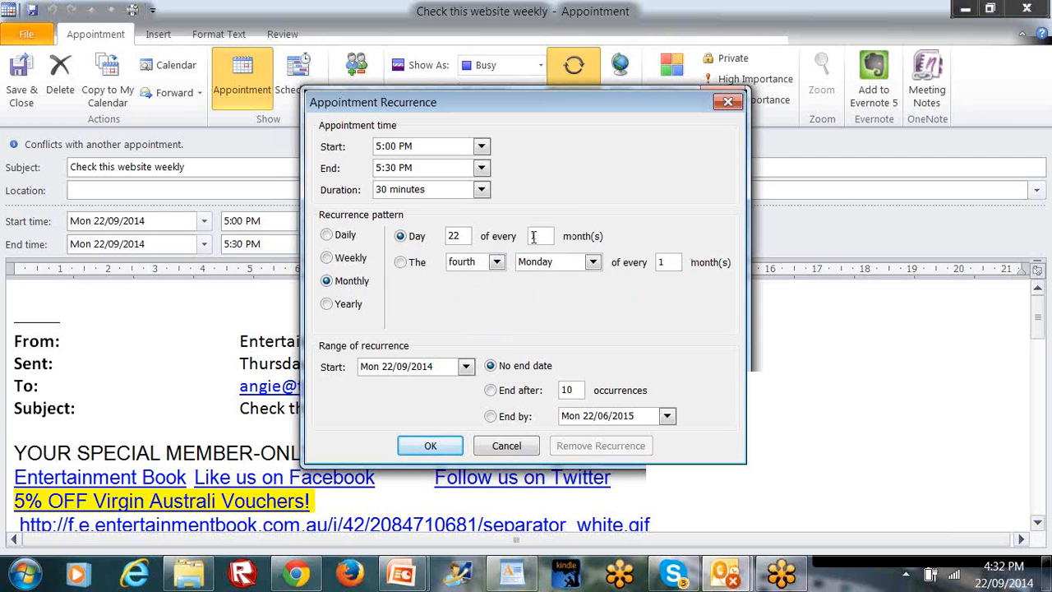
click(327, 304)
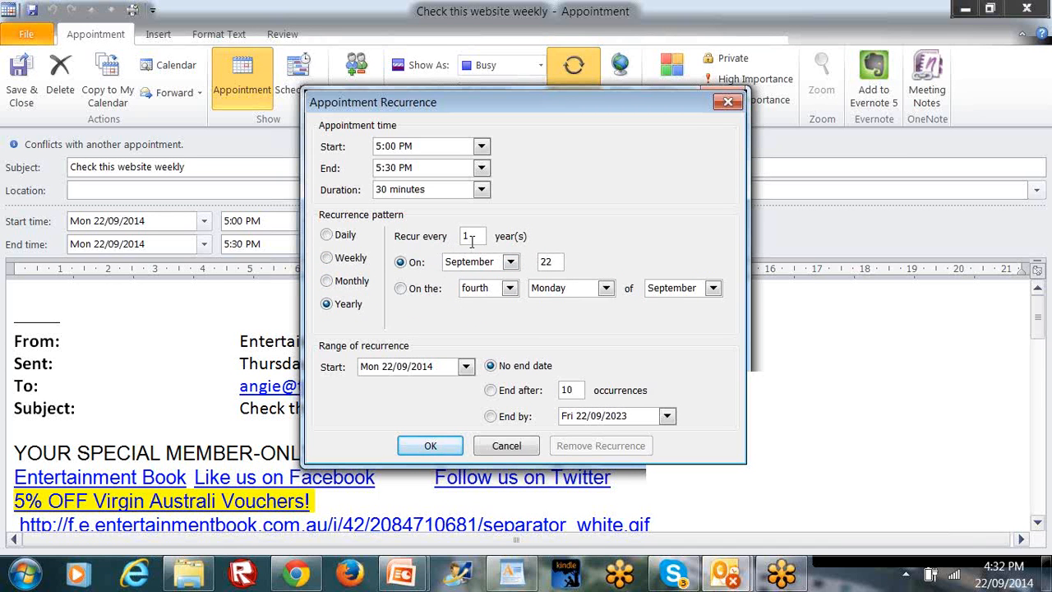
click(326, 258)
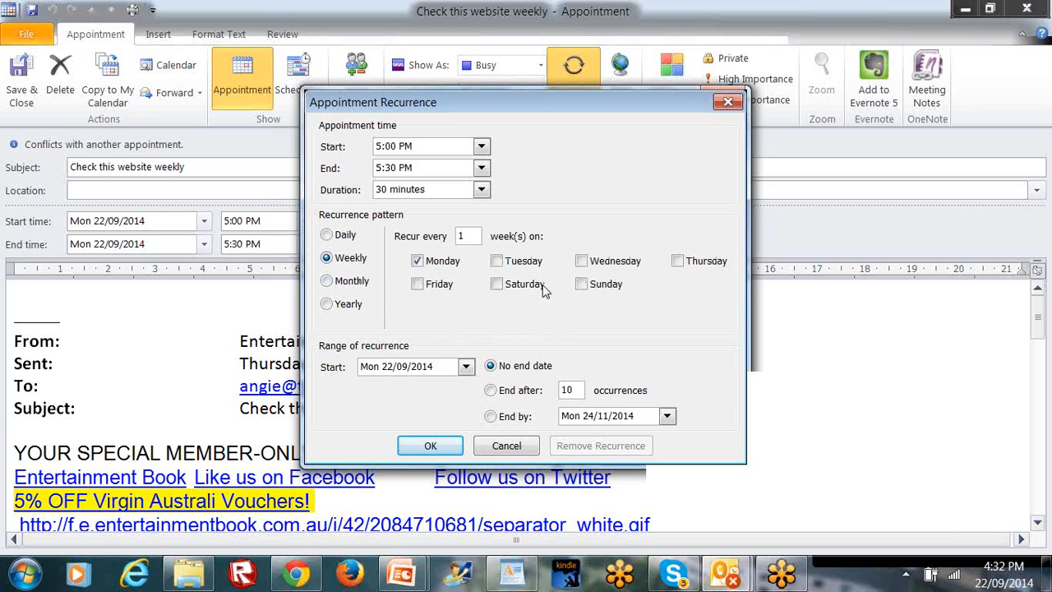
- Set the recurring appointment's start to 2:30 PM, apply the weekly Monday recurrence, and save and close the series
click(483, 145)
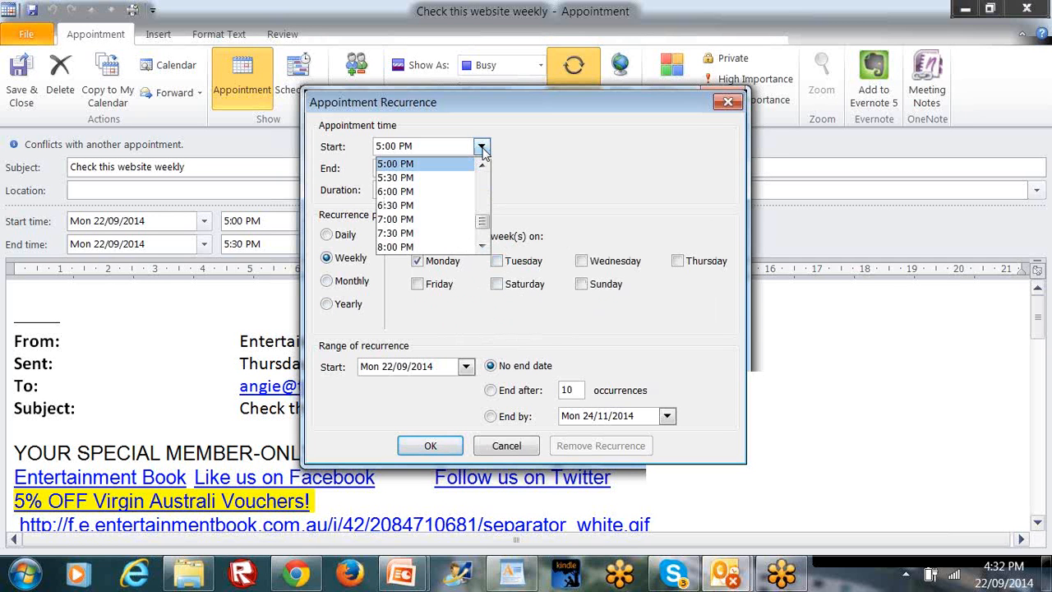
click(484, 189)
click(455, 194)
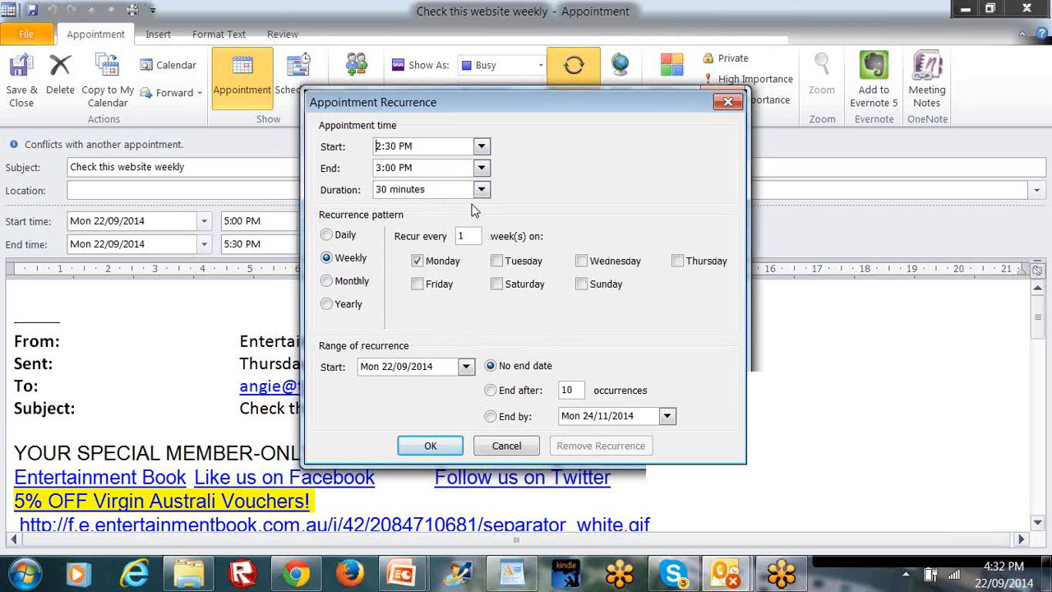
click(420, 448)
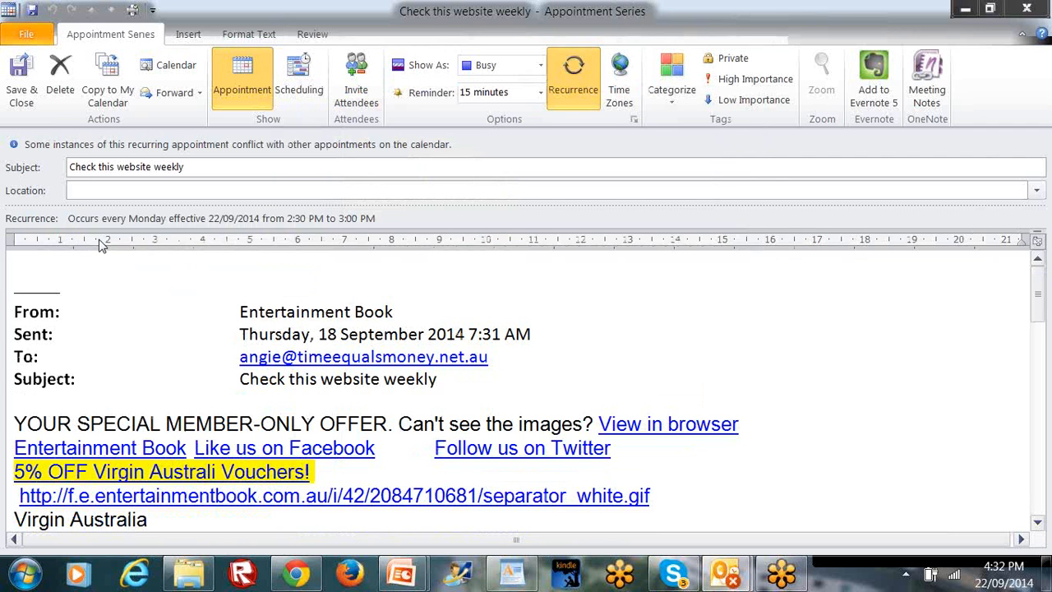
click(89, 186)
click(22, 97)
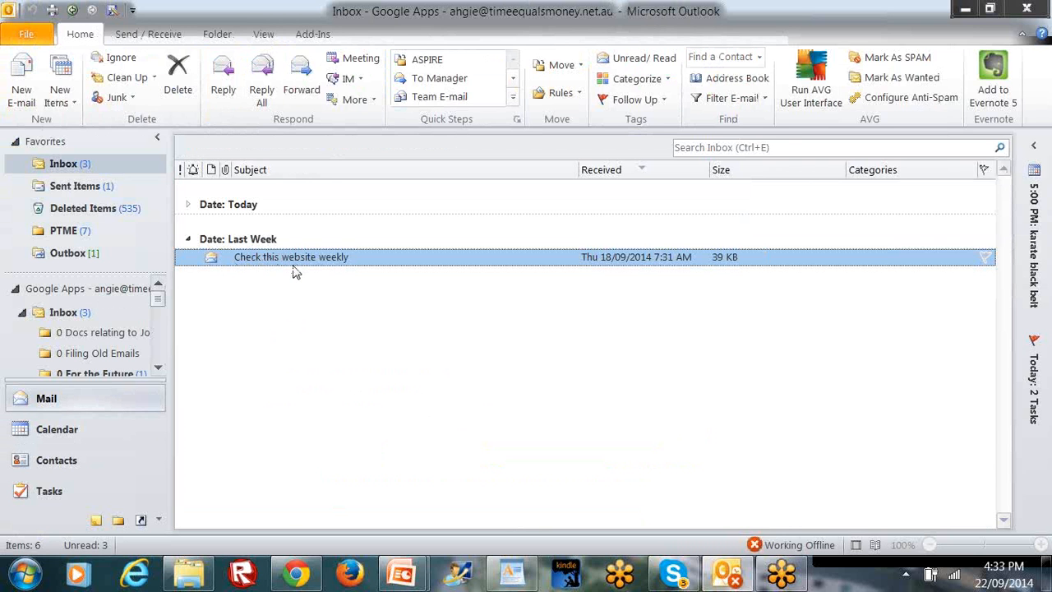
- Delete the "Check this website weekly" email from the Inbox, and check the week's appointments in the calendar before returning to the Inbox
key(Delete)
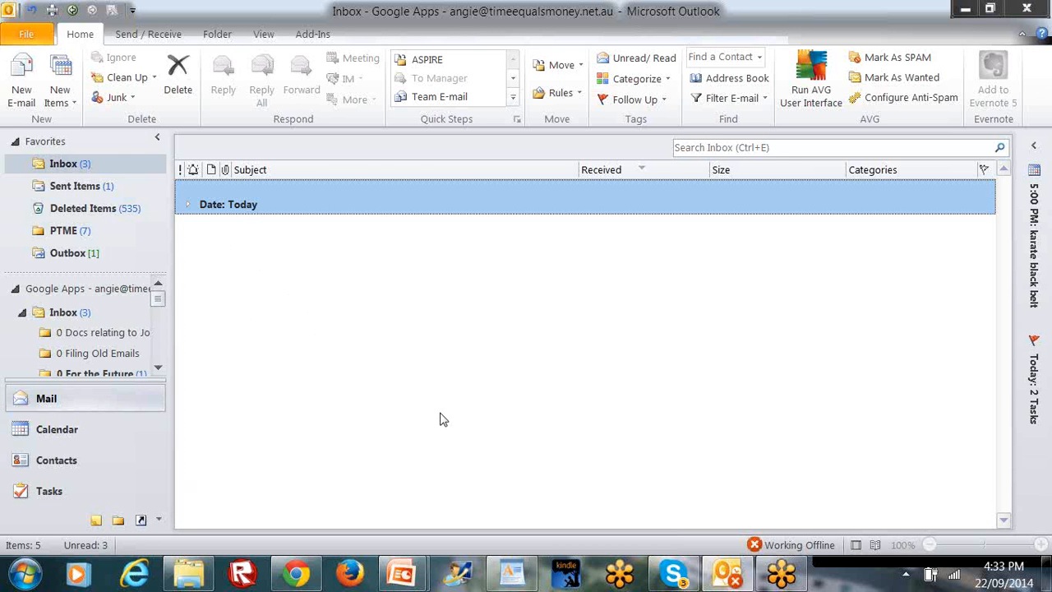
click(108, 426)
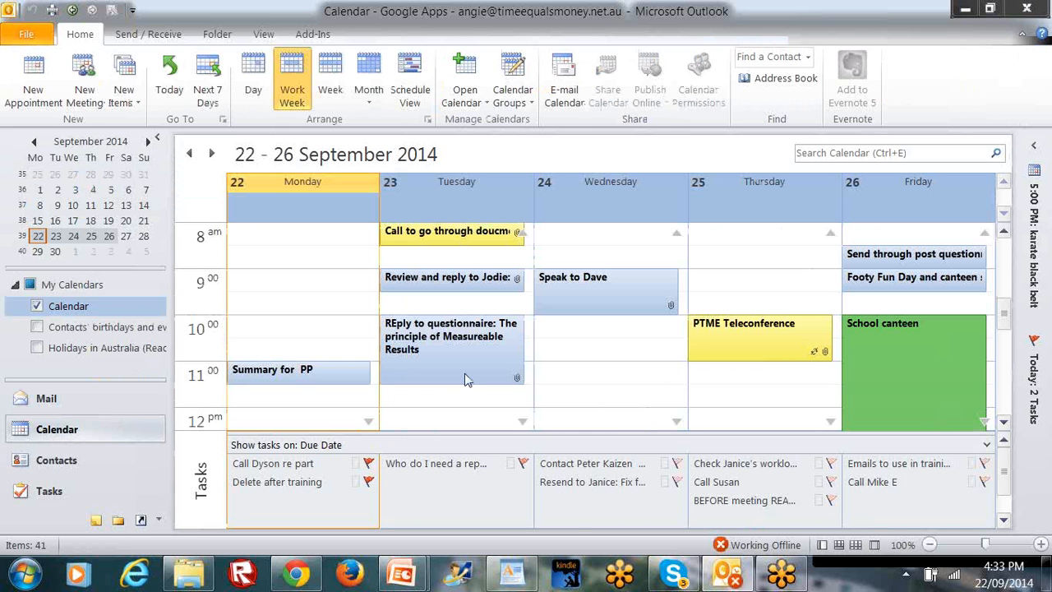
click(95, 403)
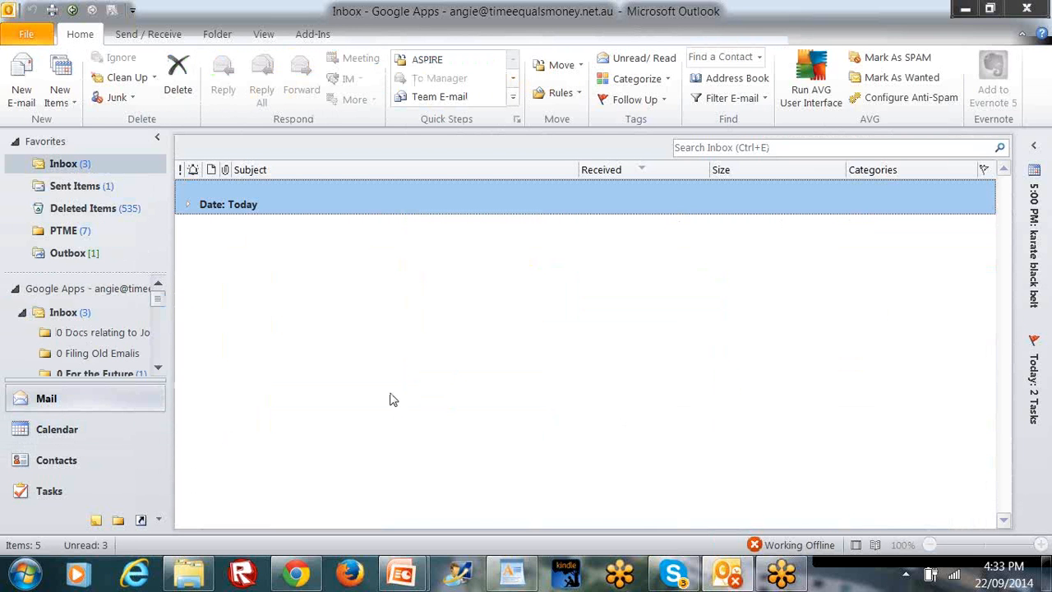